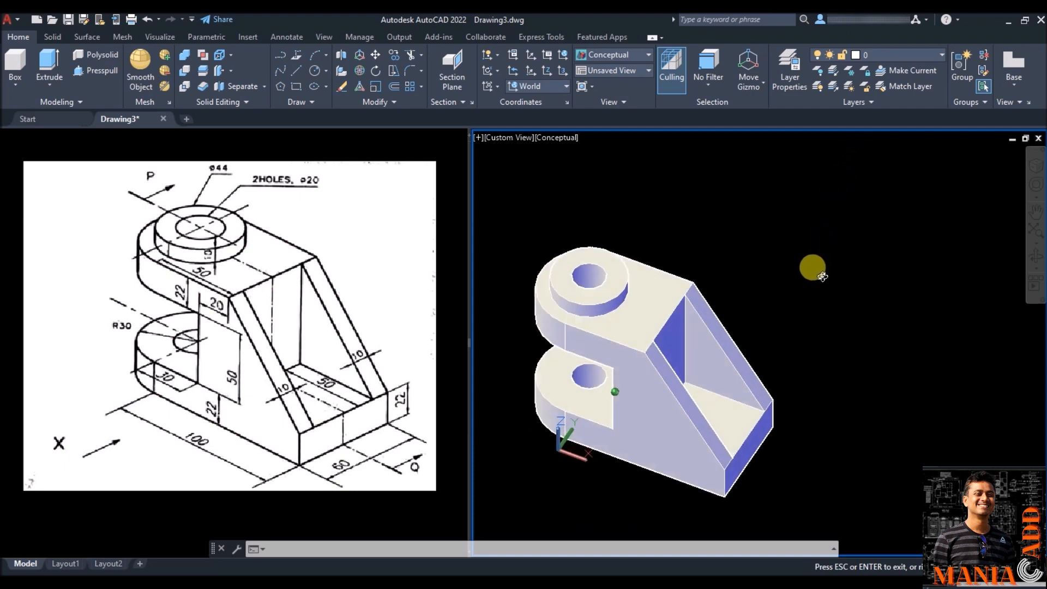
- Check which workspace is currently active
{"action": "key", "text": "Escape"}
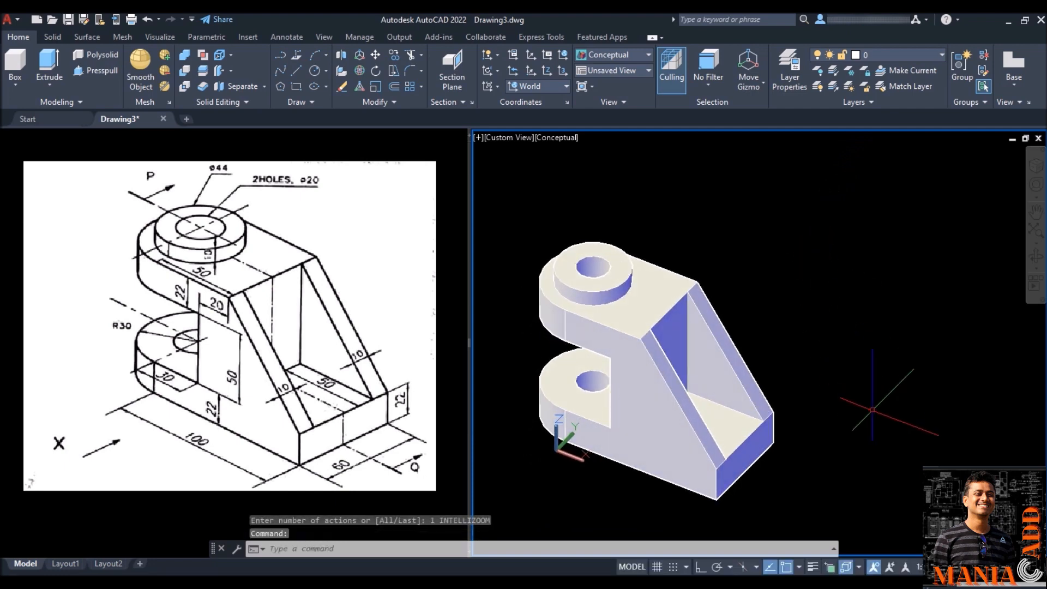
{"action": "middle_click_drag", "start_coordinate": [877, 417], "coordinate": [649, 372]}
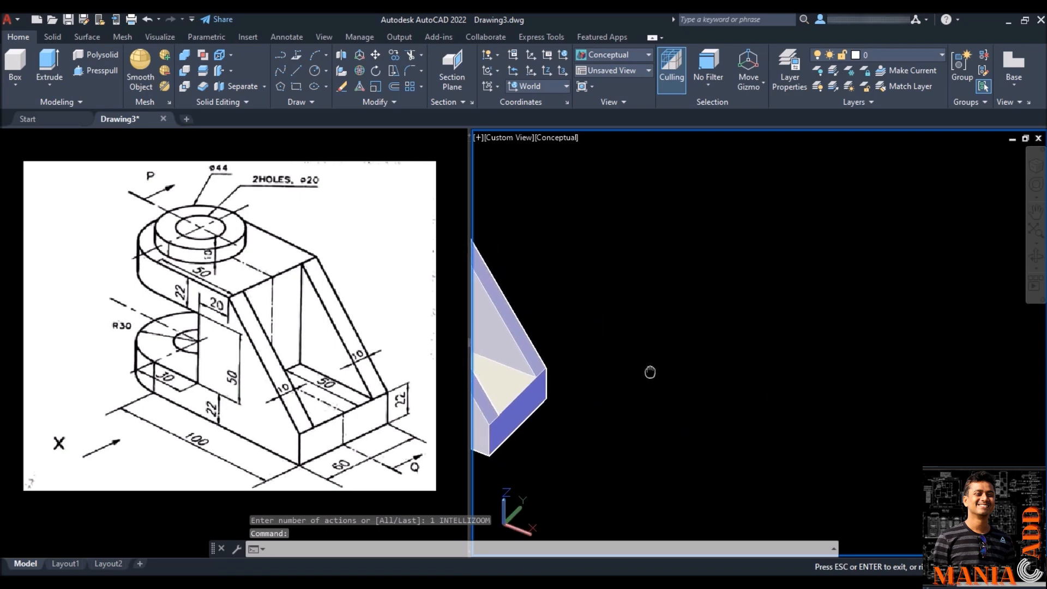
{"action": "key", "text": "Escape"}
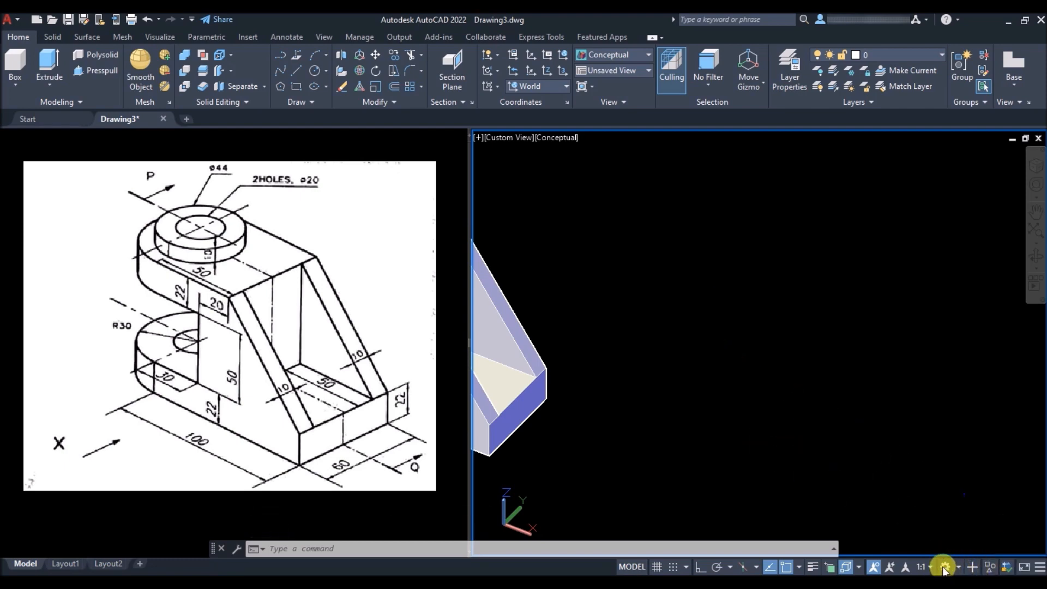
{"action": "left_click", "coordinate": [944, 568]}
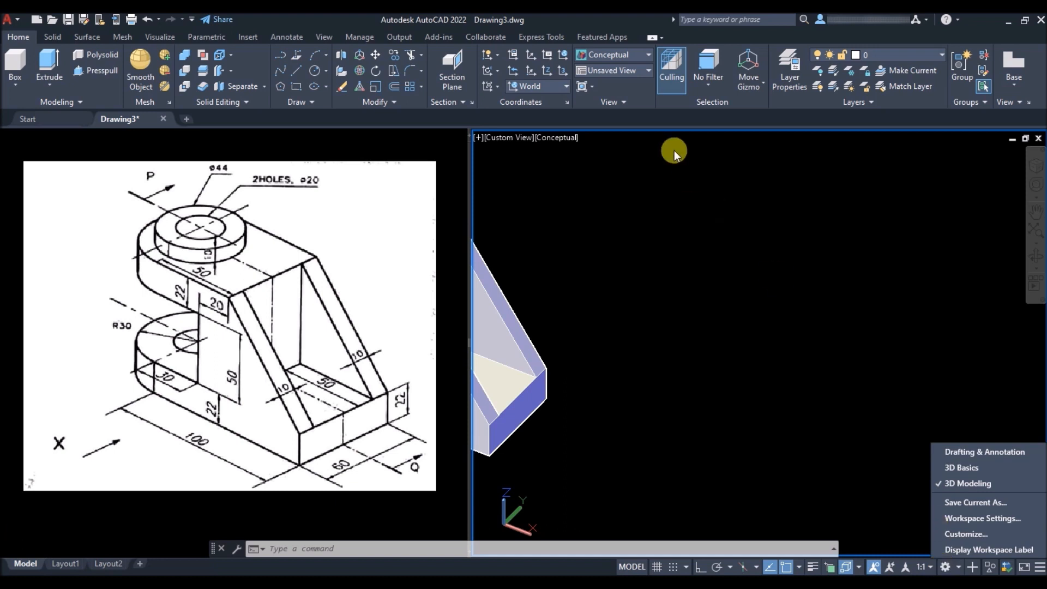
{"action": "left_click", "coordinate": [663, 123]}
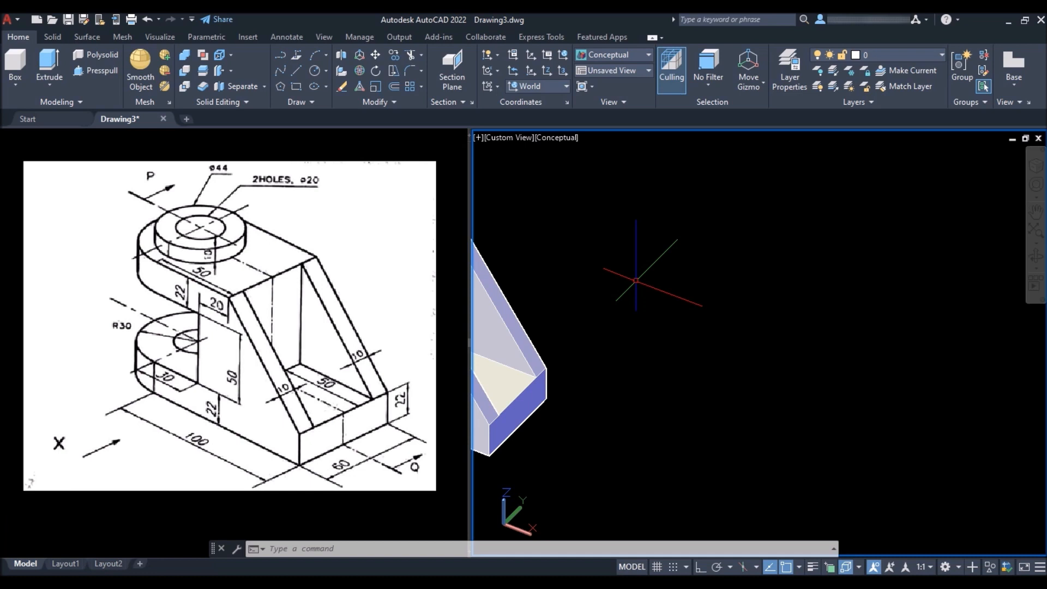
- Create a solid box 100 long, 60 wide and 94 high in the empty space beside the finished model, with Ortho on
{"action": "type", "text": "box"}
{"action": "key", "text": "Return"}
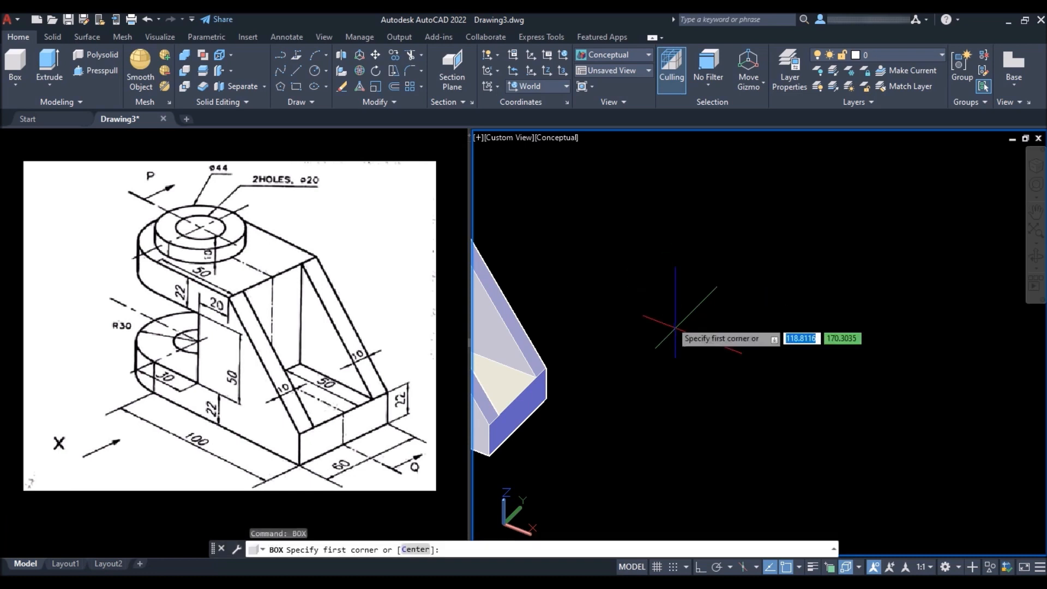
{"action": "left_click", "coordinate": [666, 323]}
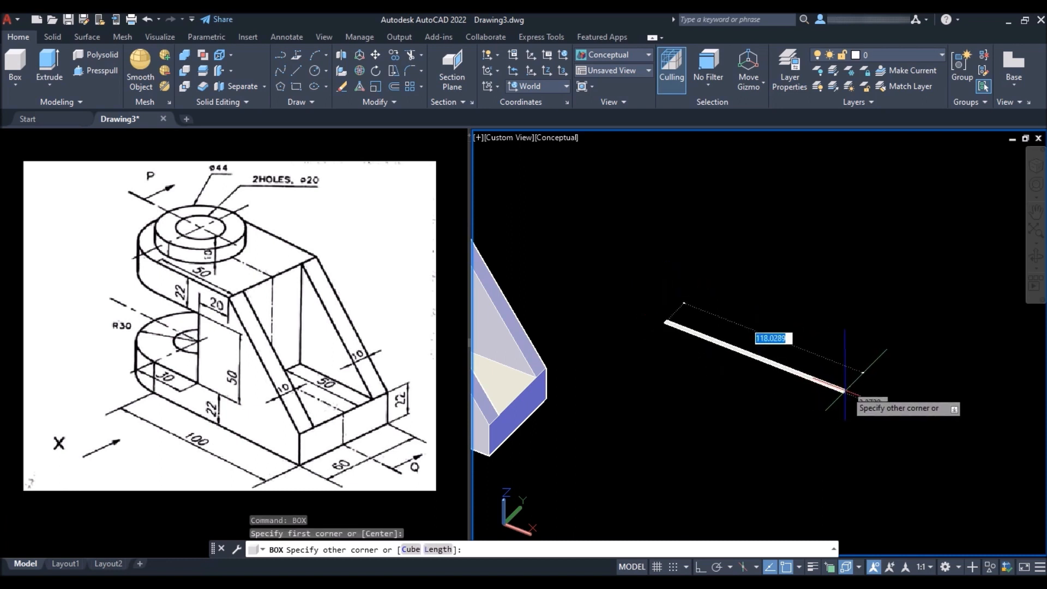
{"action": "type", "text": "l"}
{"action": "key", "text": "Return"}
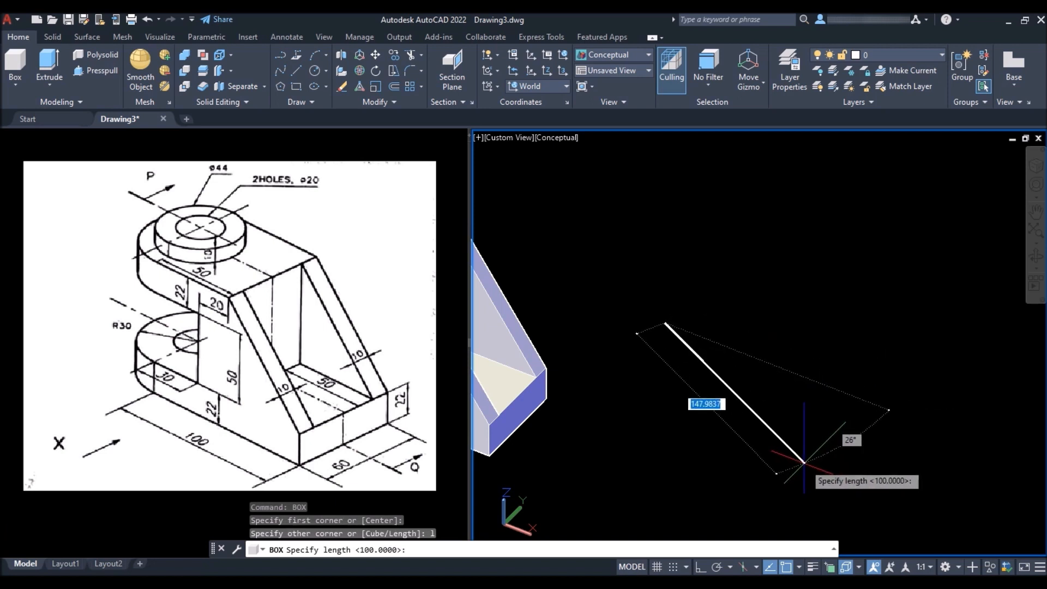
{"action": "key", "text": "F8"}
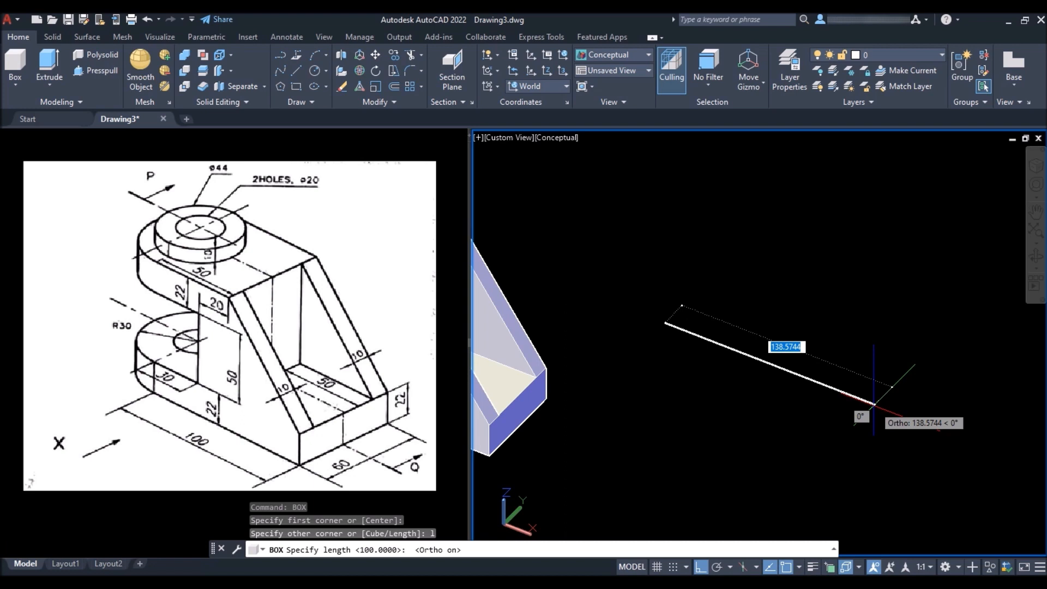
{"action": "type", "text": "100"}
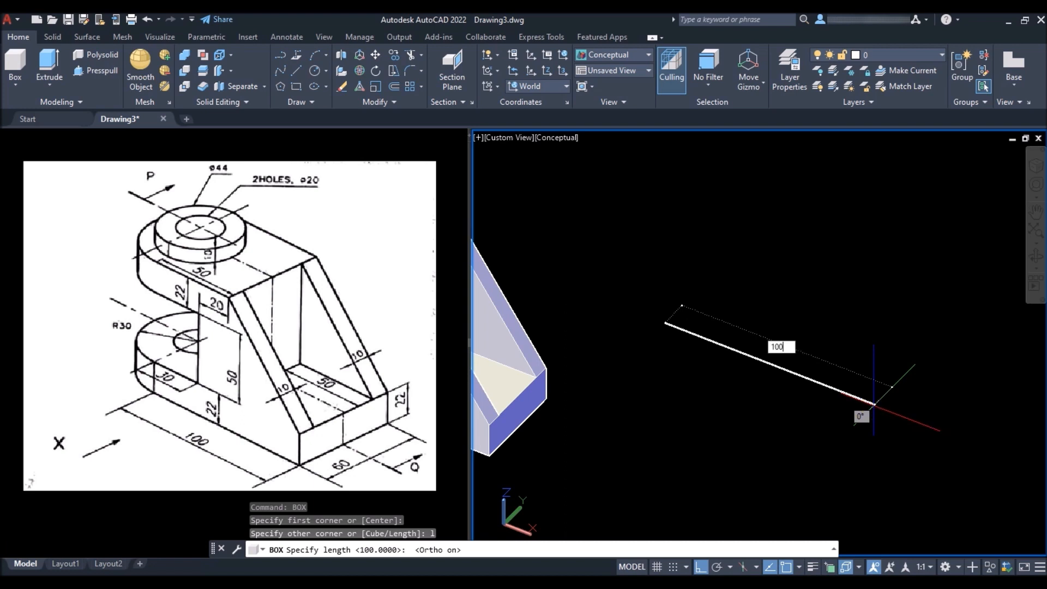
{"action": "key", "text": "Return"}
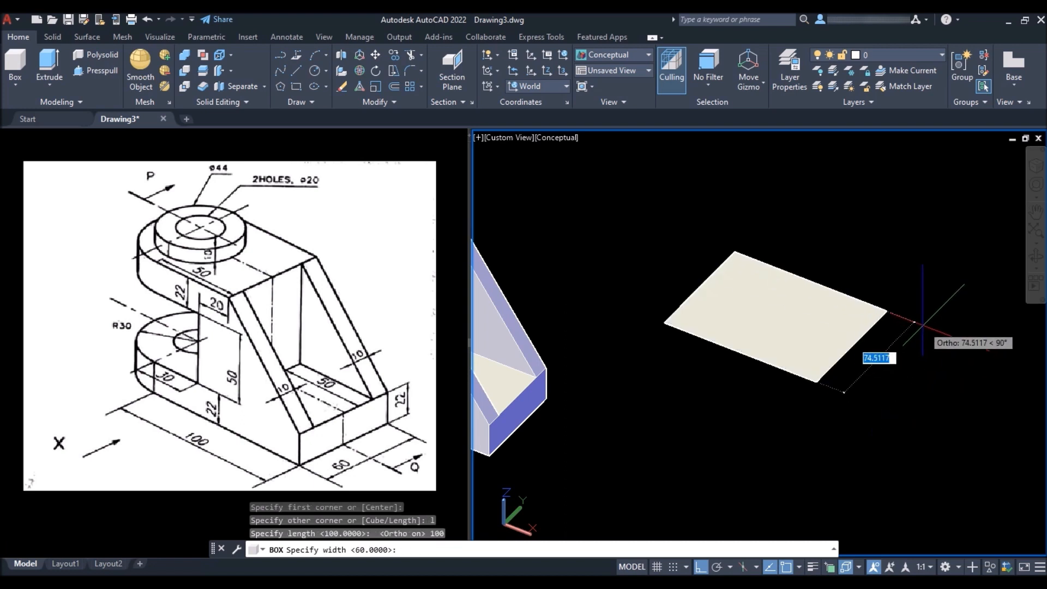
{"action": "type", "text": "60"}
{"action": "key", "text": "Return"}
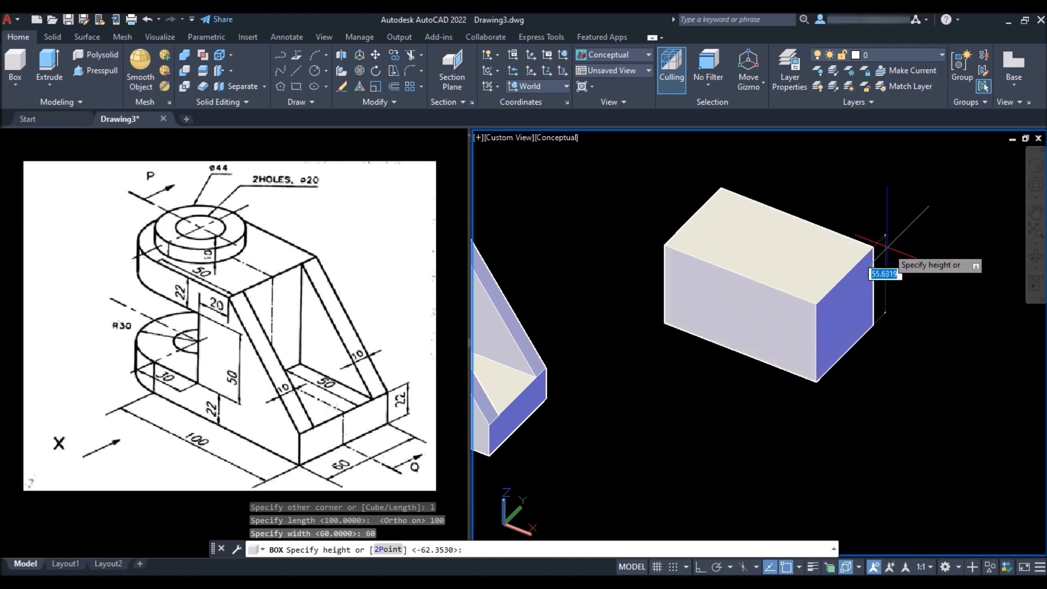
{"action": "key", "text": "Return"}
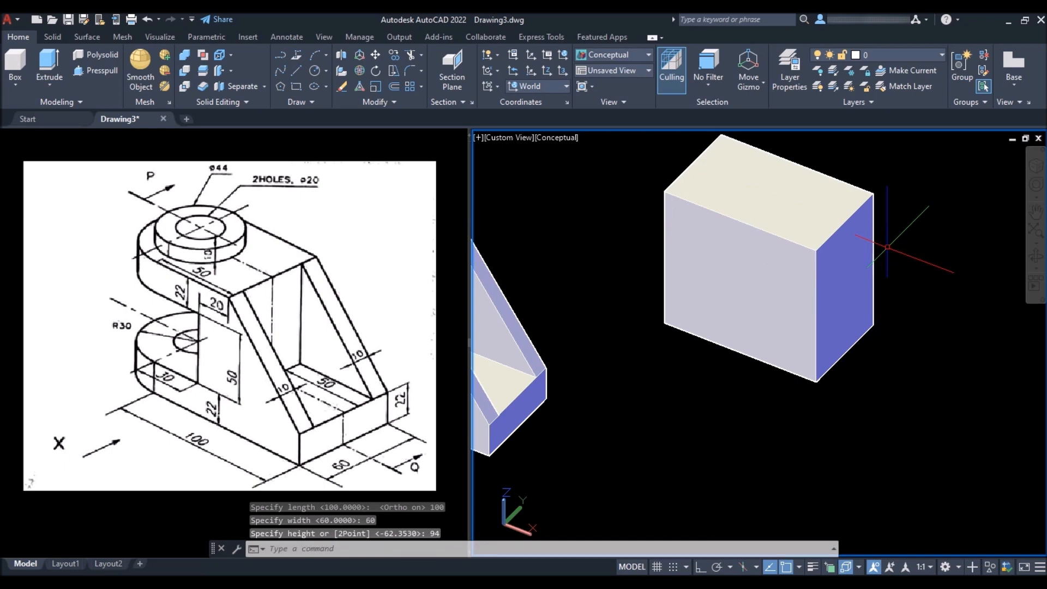
- Add a cylinder of radius 30 centred on the midpoint of the box's short top edge, extending down to the box's base corner
{"action": "middle_click_drag", "start_coordinate": [690, 423], "coordinate": [725, 393], "text": "shift"}
{"action": "scroll", "coordinate": [758, 496], "scroll_direction": "down", "scroll_amount": 5}
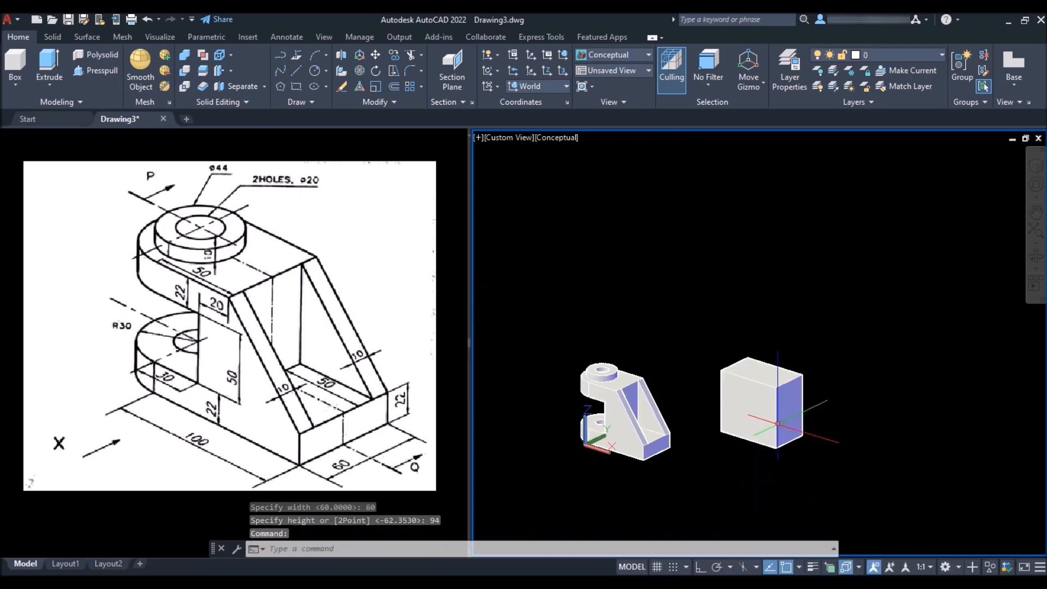
{"action": "scroll", "coordinate": [777, 424], "scroll_direction": "up", "scroll_amount": 5}
{"action": "middle_click_drag", "start_coordinate": [662, 366], "coordinate": [660, 381], "text": "shift"}
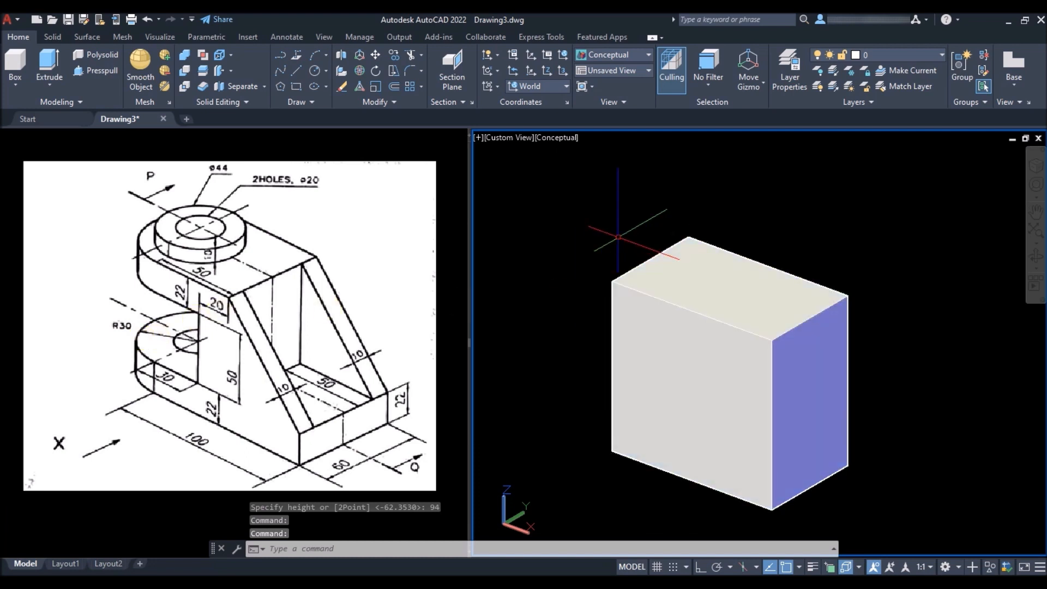
{"action": "type", "text": "CYL"}
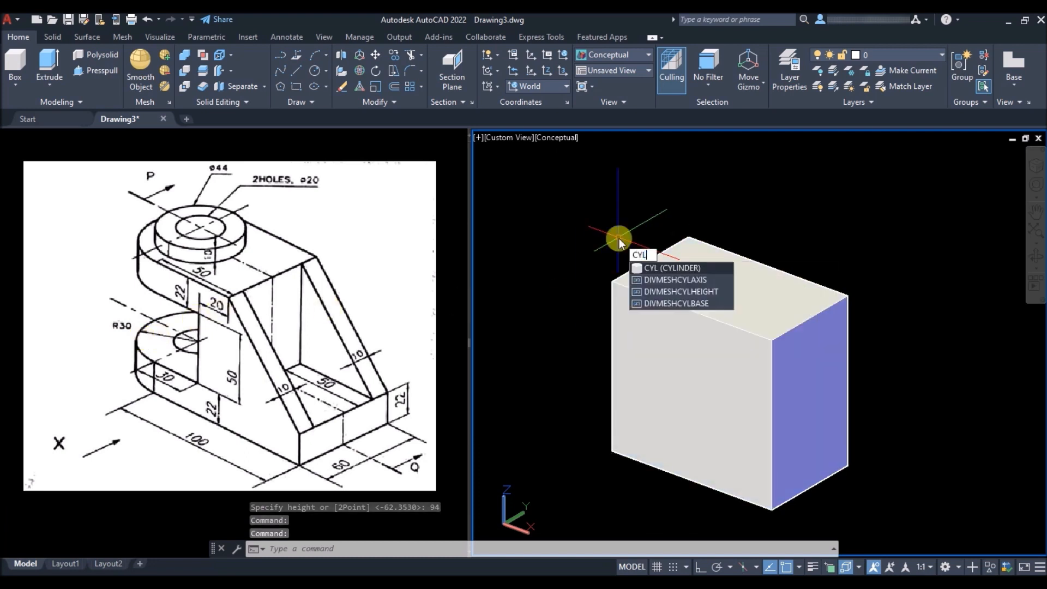
{"action": "key", "text": "Return"}
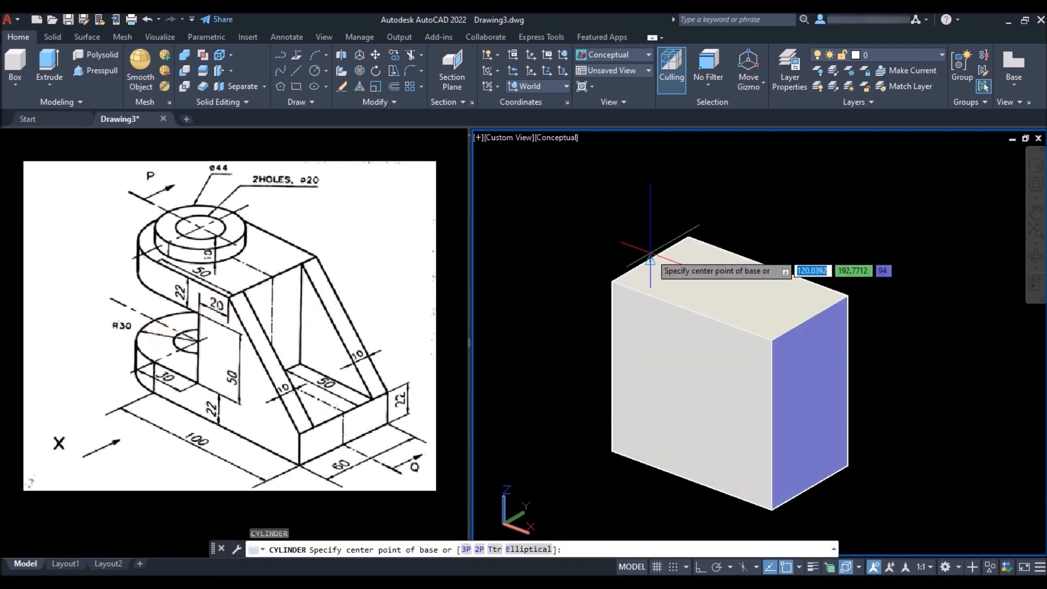
{"action": "left_click", "coordinate": [650, 260]}
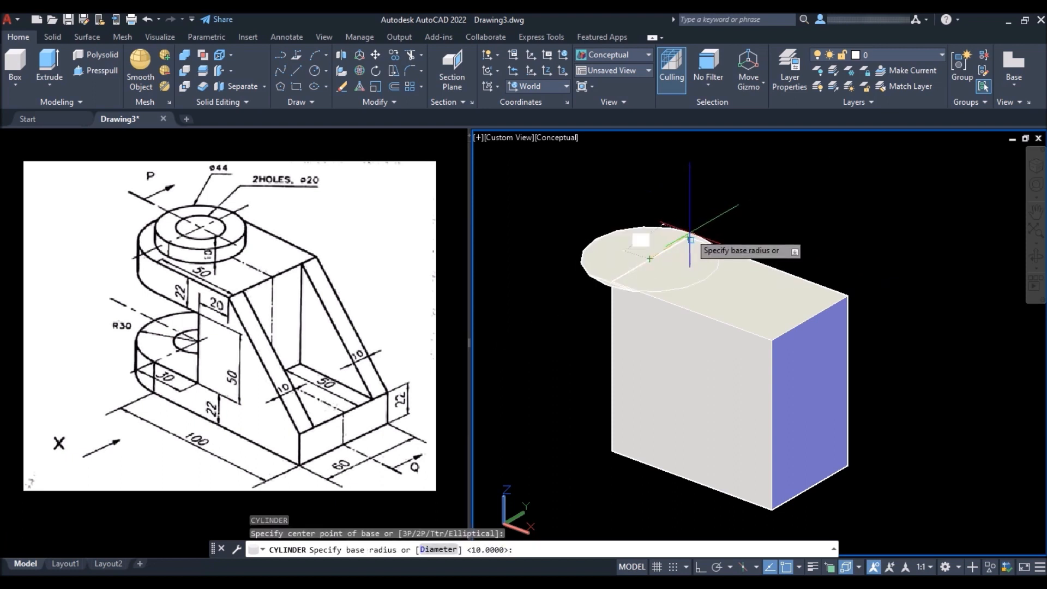
{"action": "type", "text": "30"}
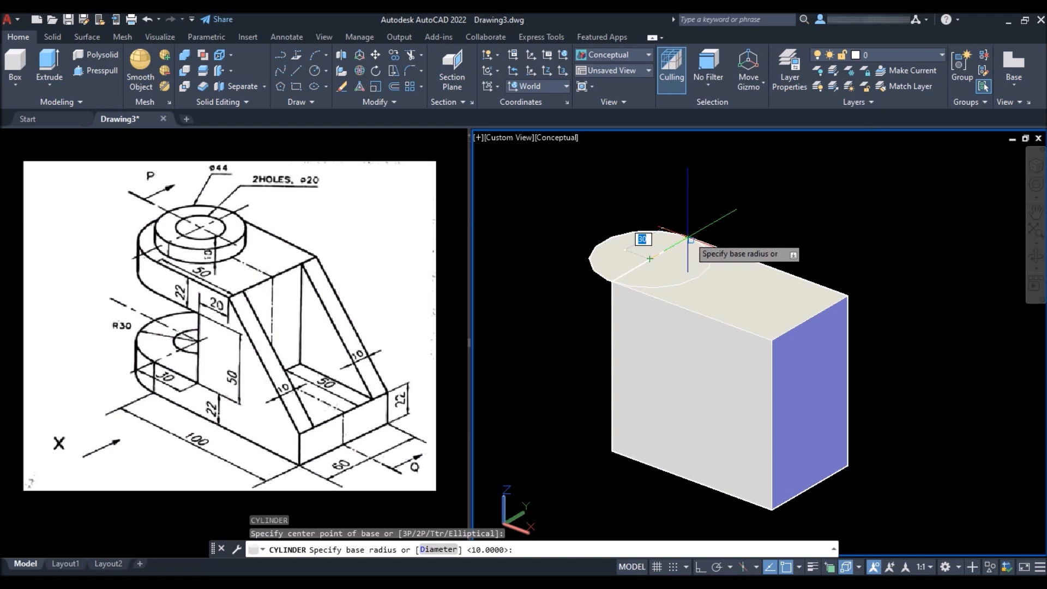
{"action": "key", "text": "Return"}
{"action": "left_click", "coordinate": [613, 447]}
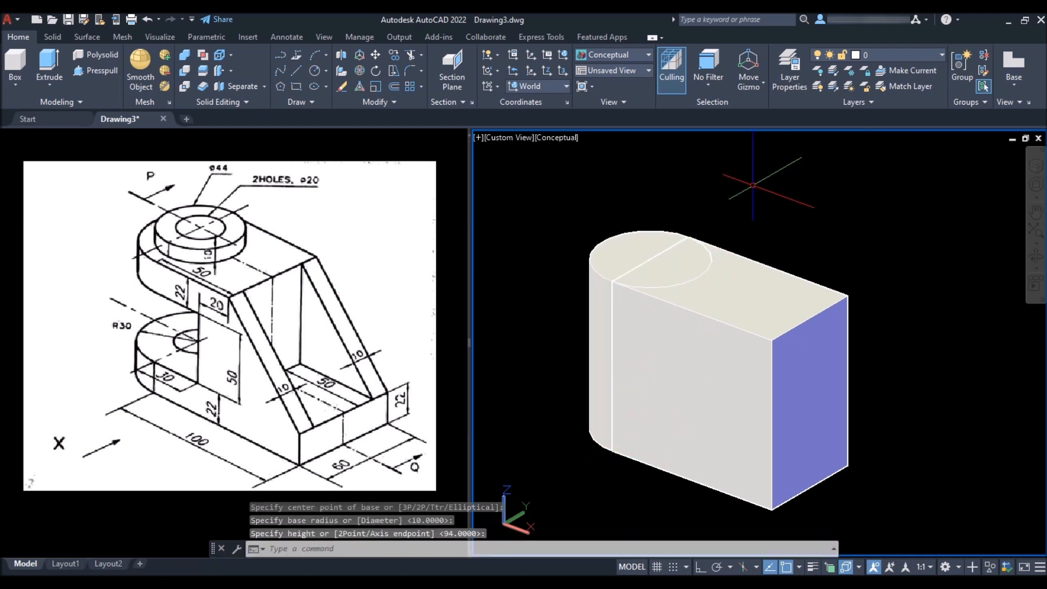
- Add a boss cylinder of radius 22 and height 10 on top, concentric with the rounded end
{"action": "key", "text": "Return"}
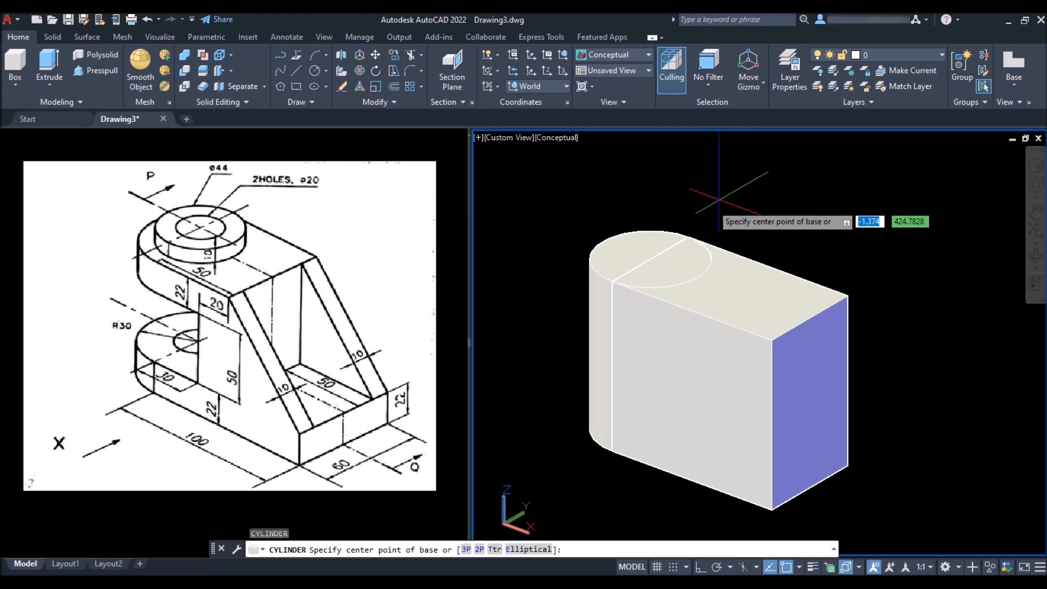
{"action": "left_click", "coordinate": [649, 258]}
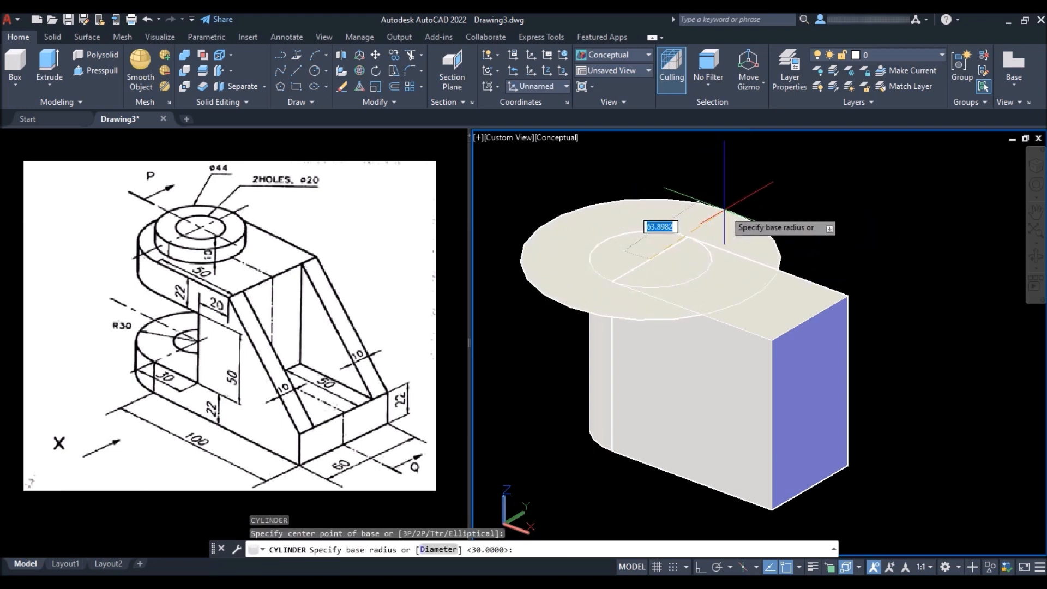
{"action": "key", "text": "Return"}
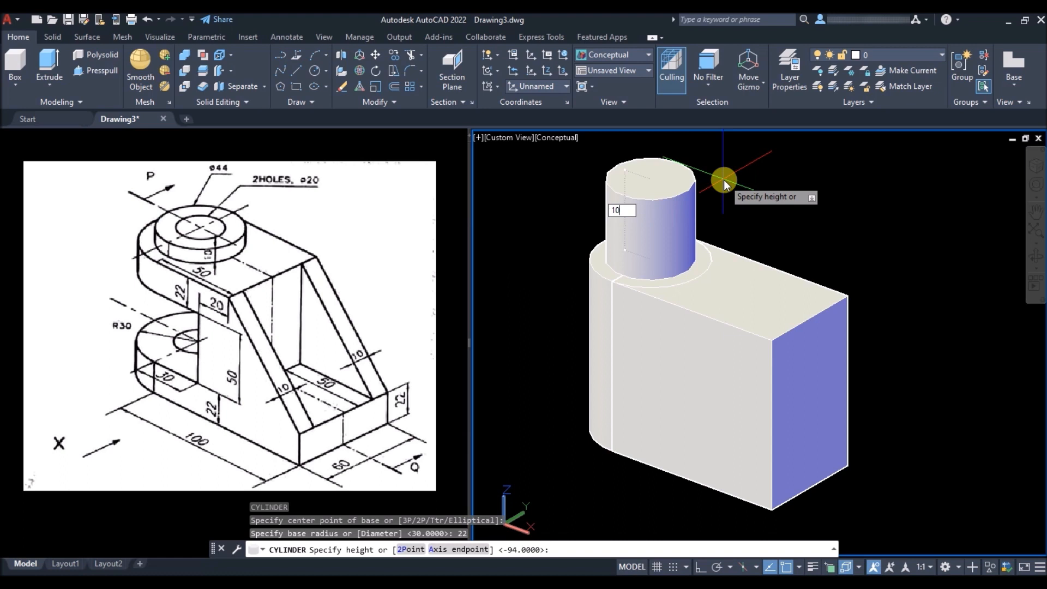
{"action": "type", "text": "10"}
{"action": "key", "text": "Return"}
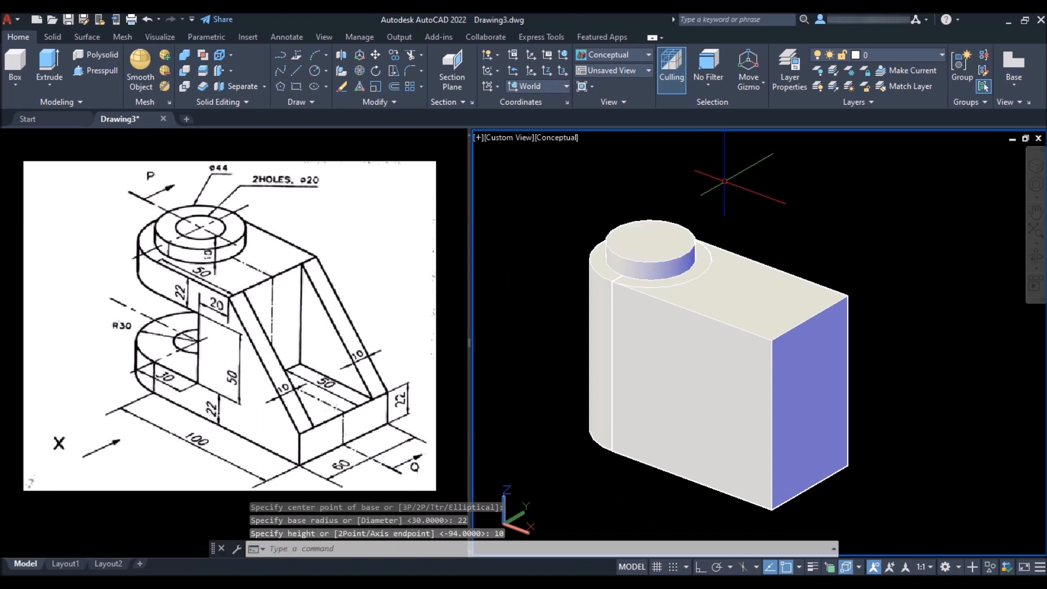
- Add a cylinder of radius 10 centred on the boss's top face, running down through and beyond the body's base
{"action": "key", "text": "Return"}
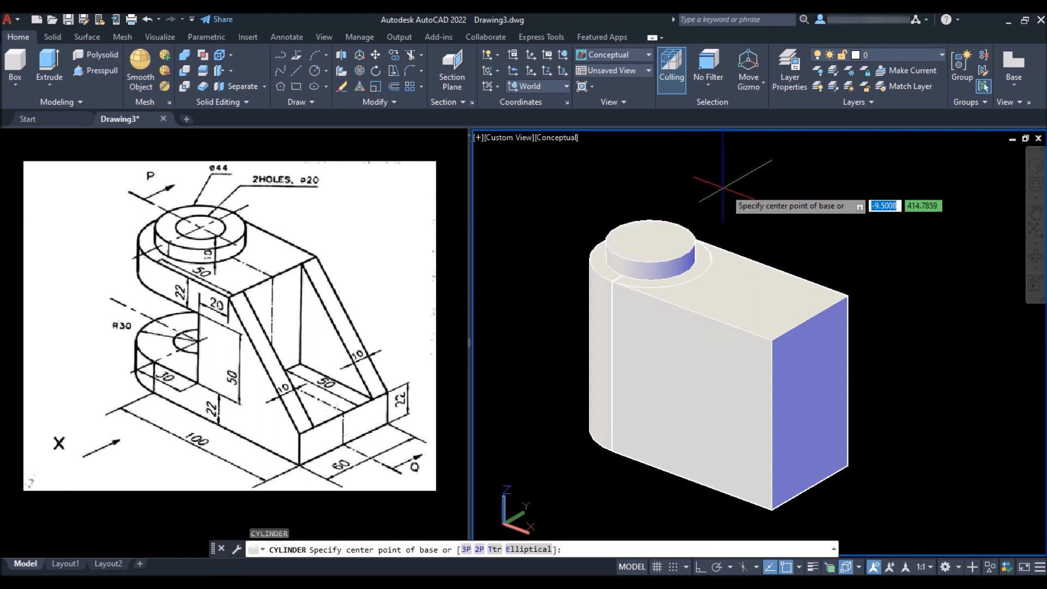
{"action": "left_click", "coordinate": [650, 241]}
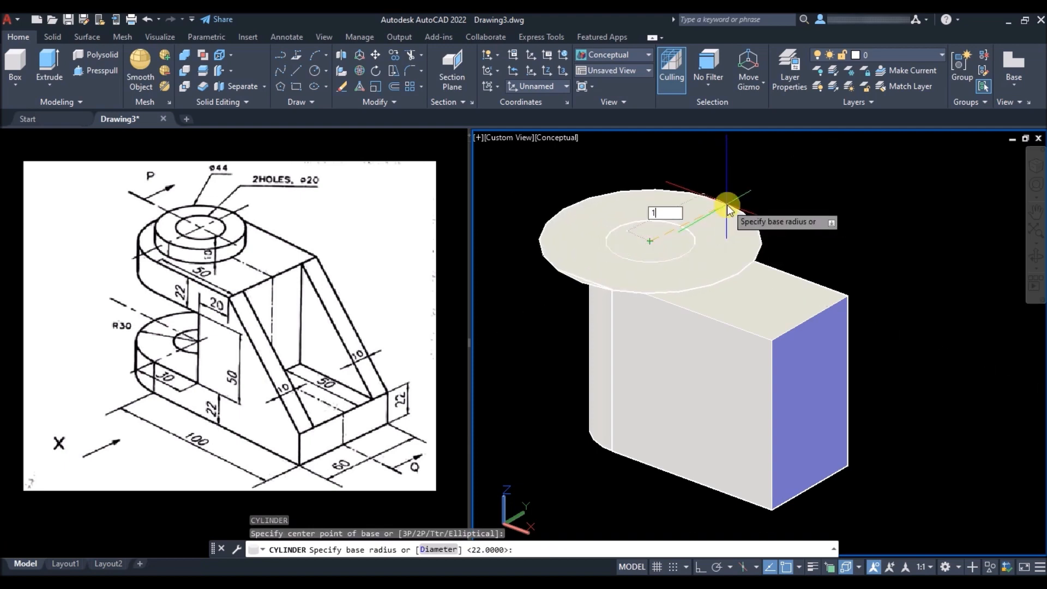
{"action": "key", "text": "Return"}
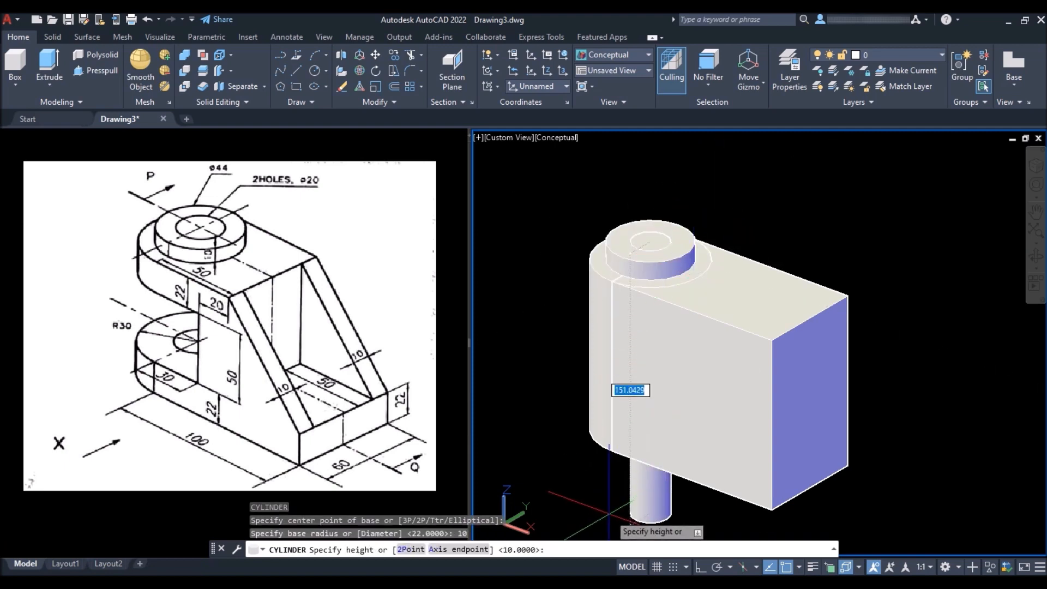
{"action": "left_click", "coordinate": [624, 503]}
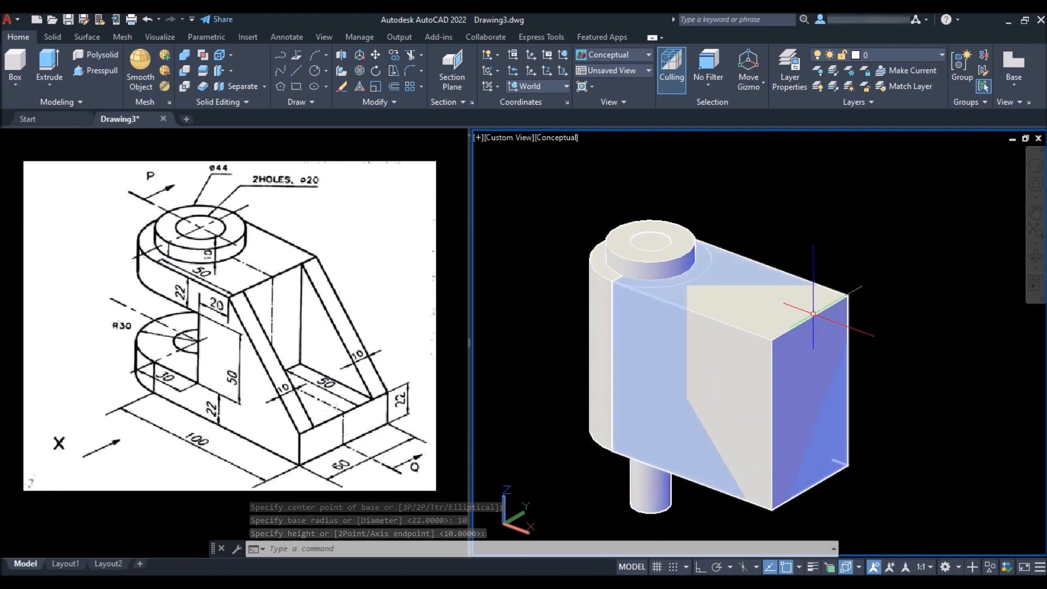
- Subtract the radius 10 cylinder from the combined box, rounded end cylinder and boss to form the through hole
{"action": "type", "text": "SUBTRACT"}
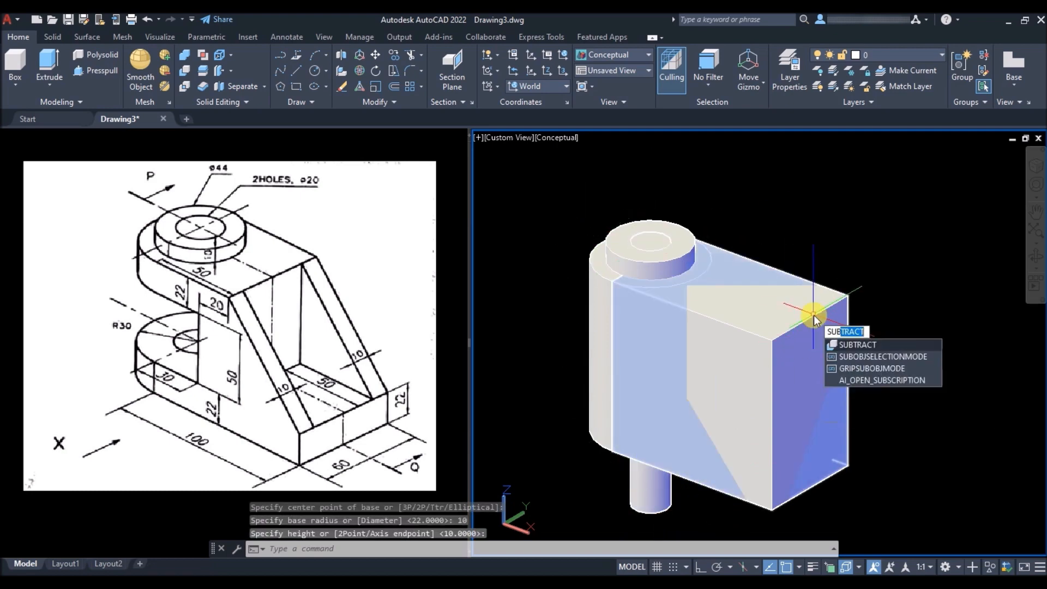
{"action": "key", "text": "Return"}
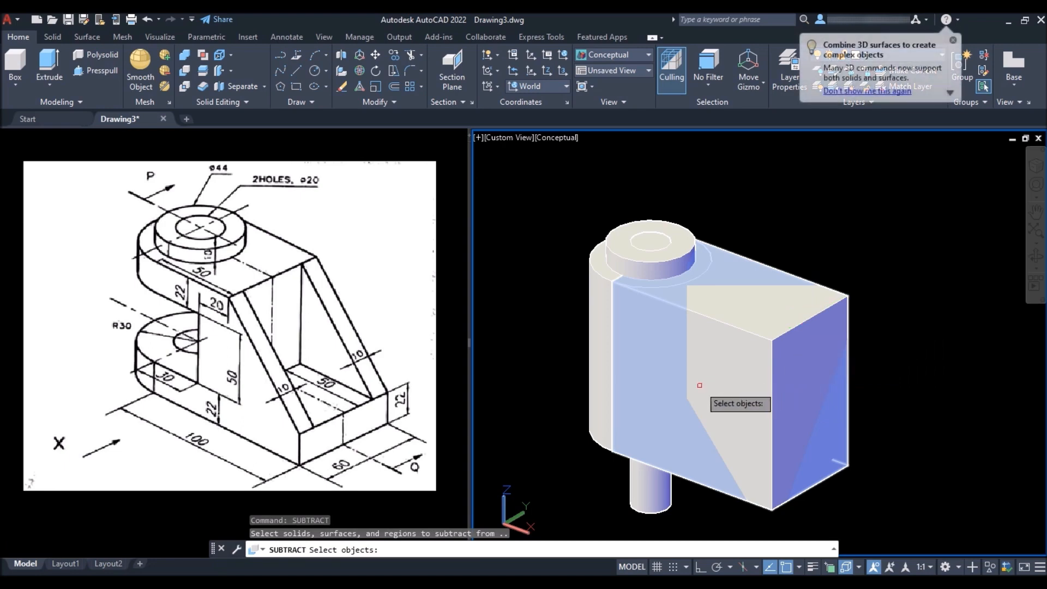
{"action": "left_click", "coordinate": [601, 336]}
{"action": "left_click", "coordinate": [603, 329]}
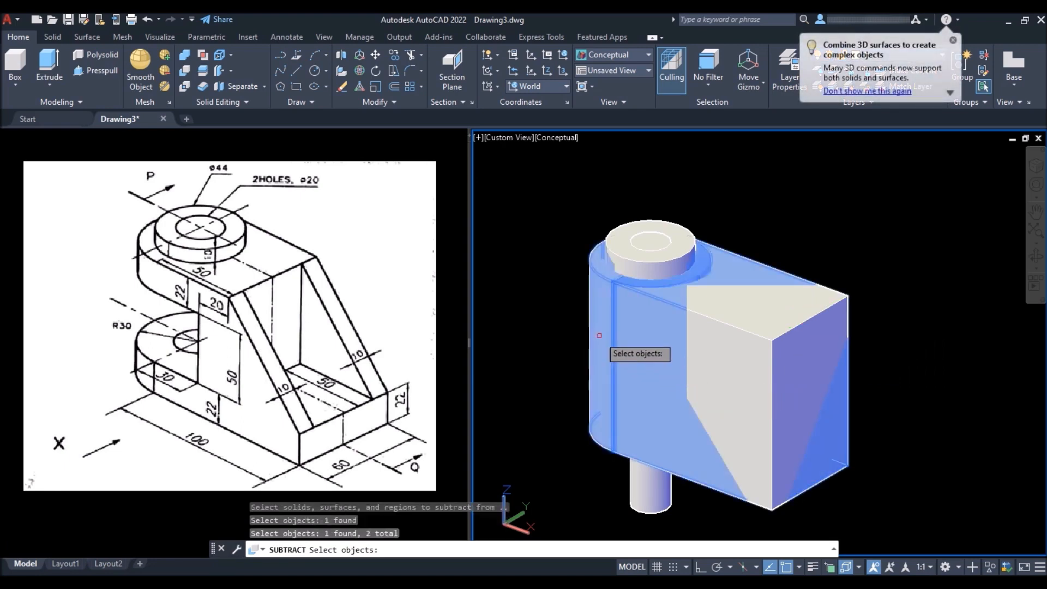
{"action": "left_click", "coordinate": [656, 272]}
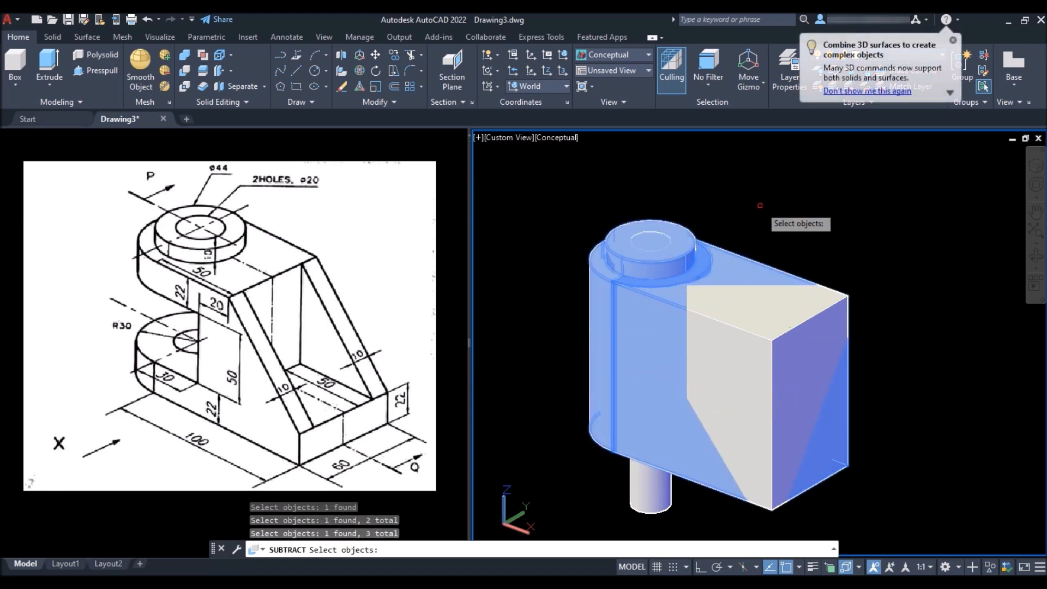
{"action": "key", "text": "Return"}
{"action": "left_click", "coordinate": [651, 491]}
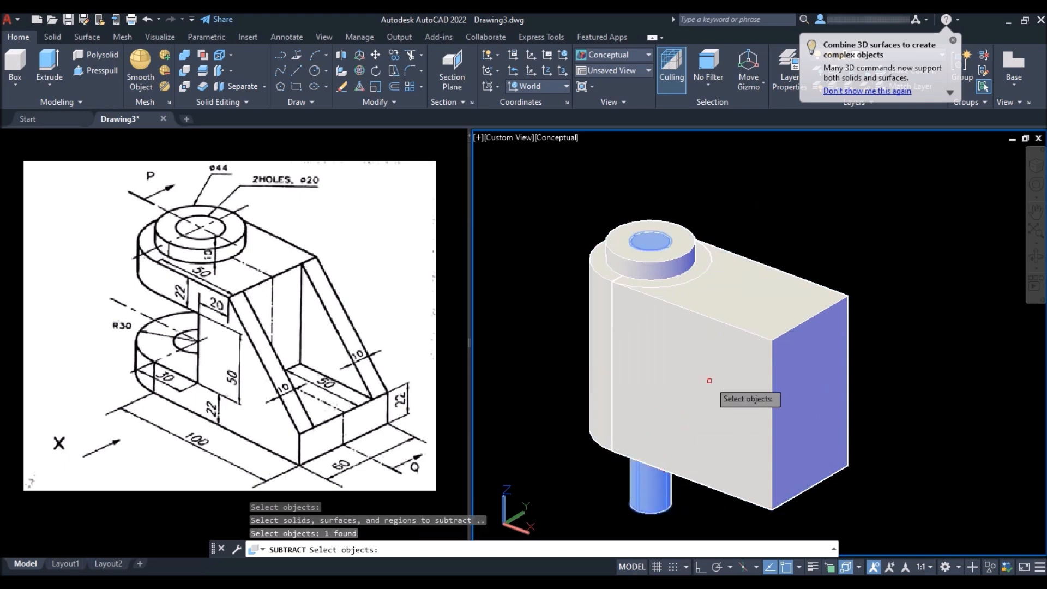
{"action": "key", "text": "Return"}
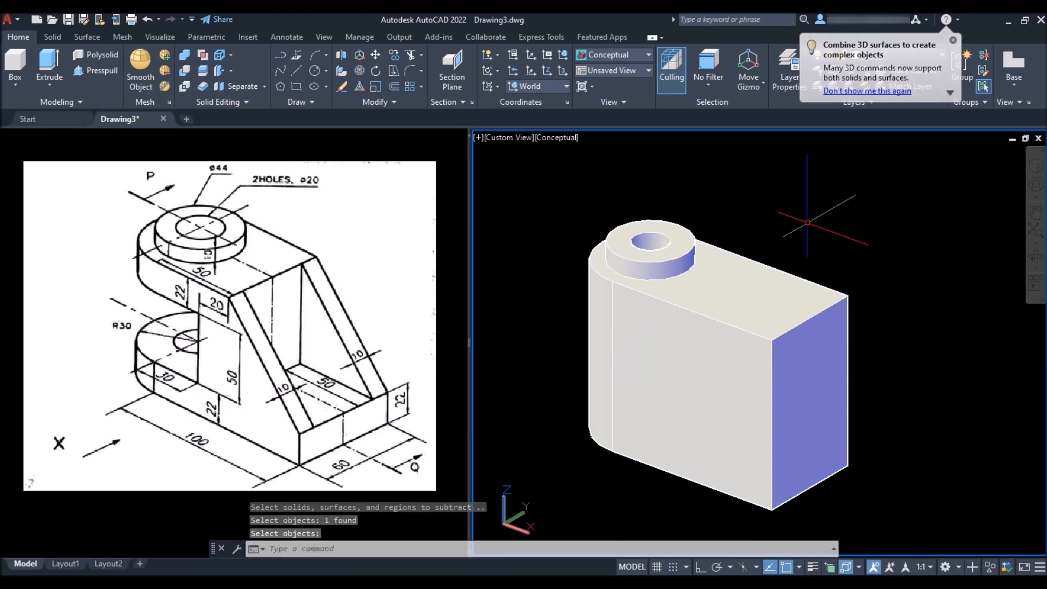
{"action": "middle_click_drag", "start_coordinate": [812, 282], "coordinate": [792, 261]}
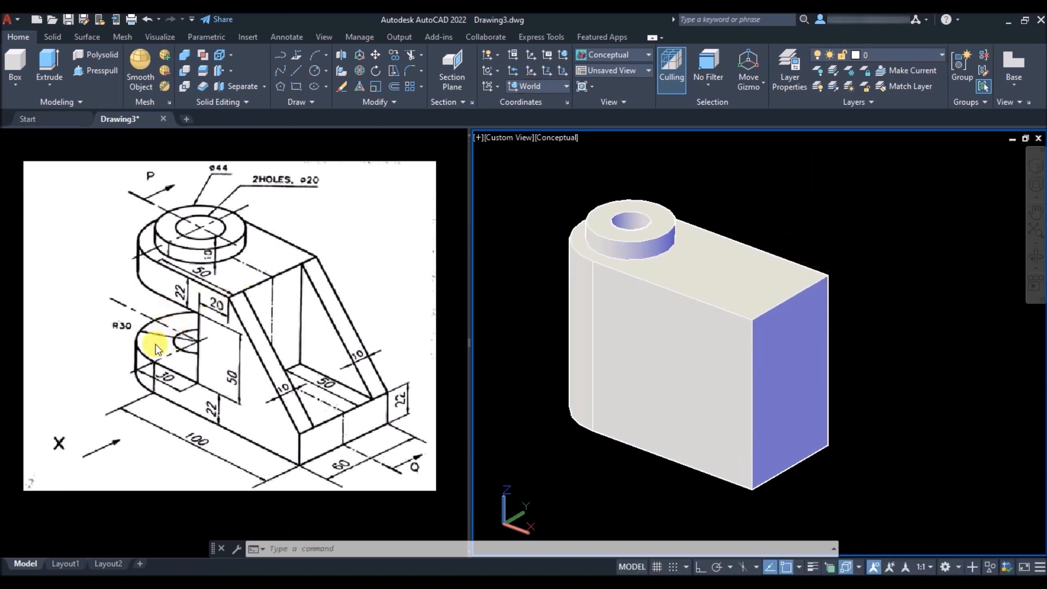
- With the UCS set to Front, draw a 30 by 50 rectangle on the front face, starting 25 above the midpoint of the rounded end's vertical edge
{"action": "left_click", "coordinate": [555, 84]}
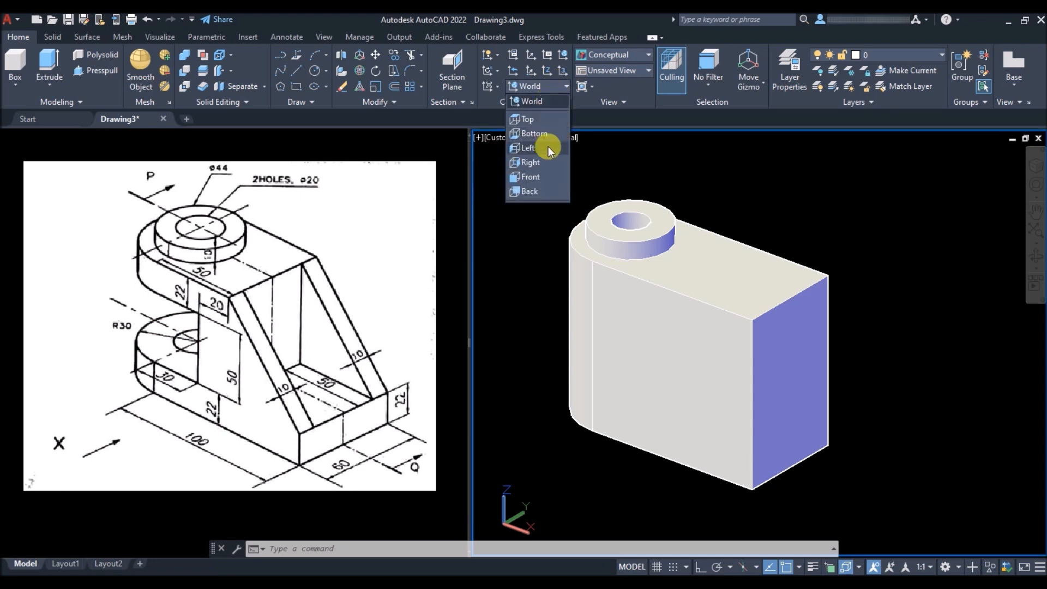
{"action": "left_click", "coordinate": [539, 174]}
{"action": "type", "text": "r"}
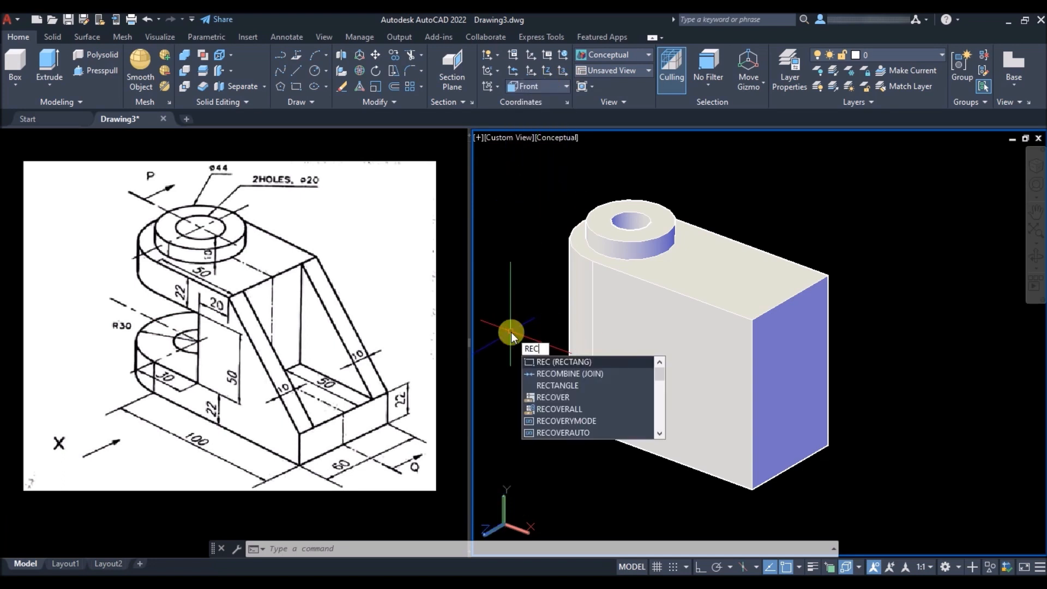
{"action": "key", "text": "Return"}
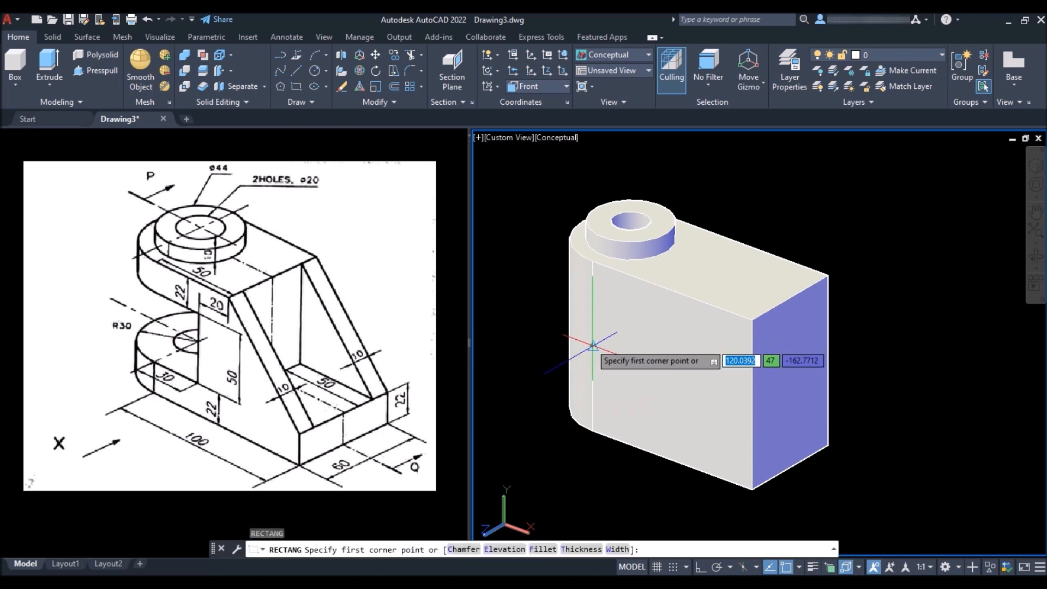
{"action": "type", "text": "25"}
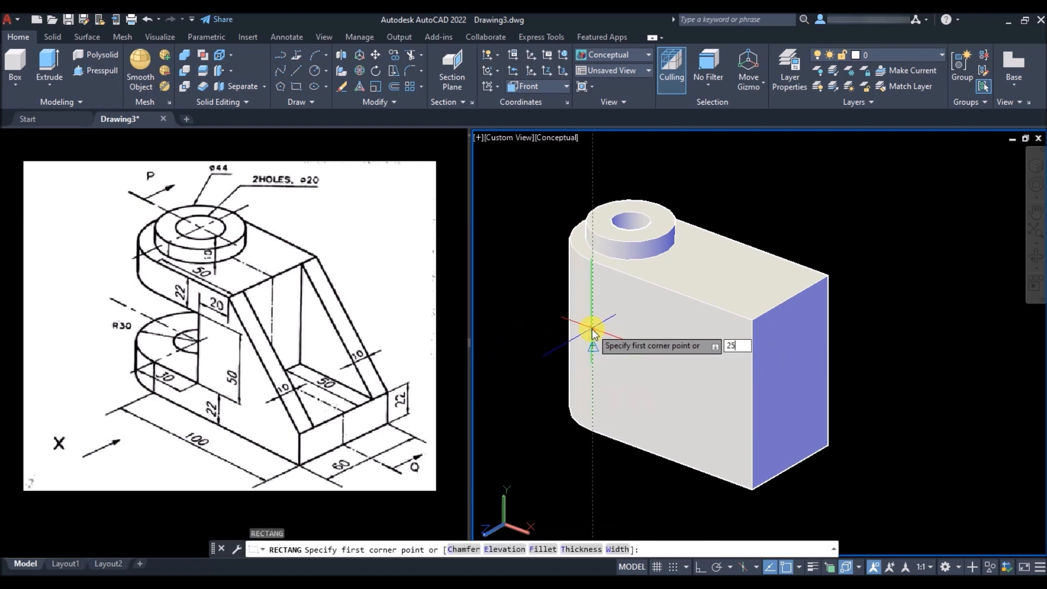
{"action": "key", "text": "Return"}
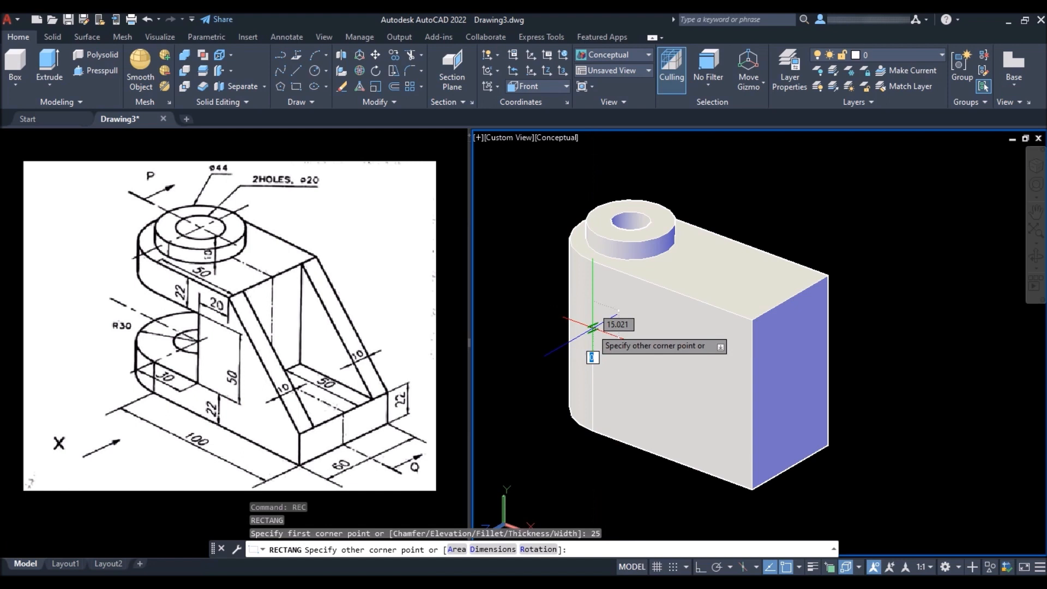
{"action": "type", "text": "d"}
{"action": "key", "text": "Return"}
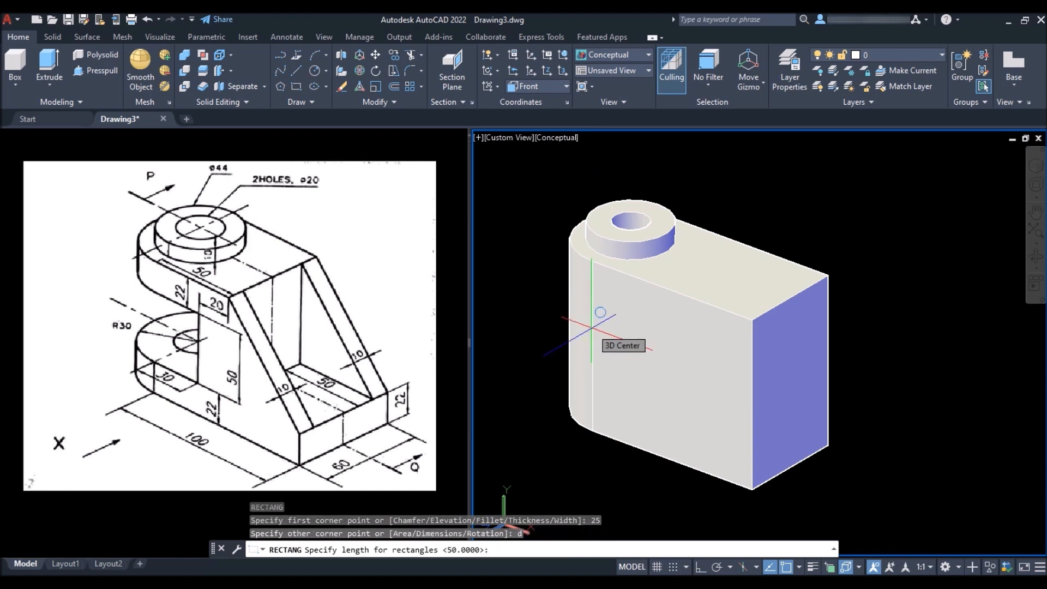
{"action": "type", "text": "3"}
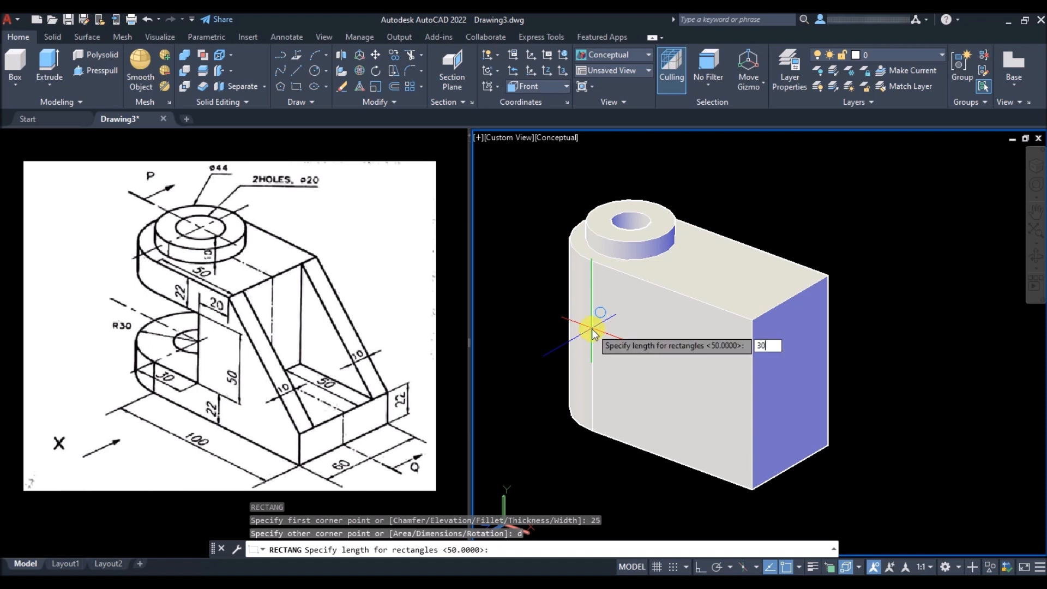
{"action": "type", "text": "0"}
{"action": "key", "text": "Return"}
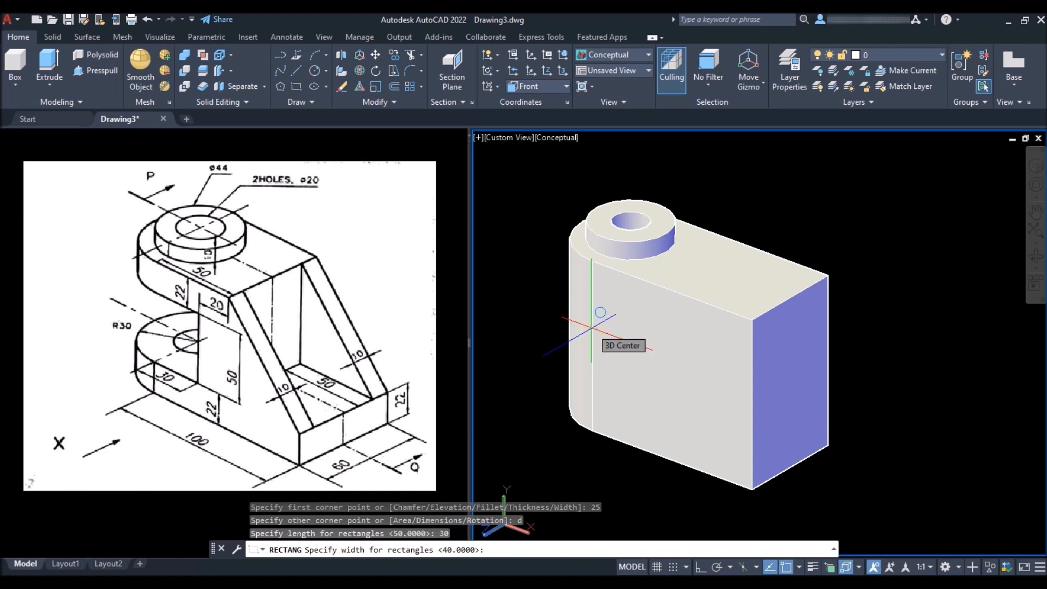
{"action": "type", "text": "50"}
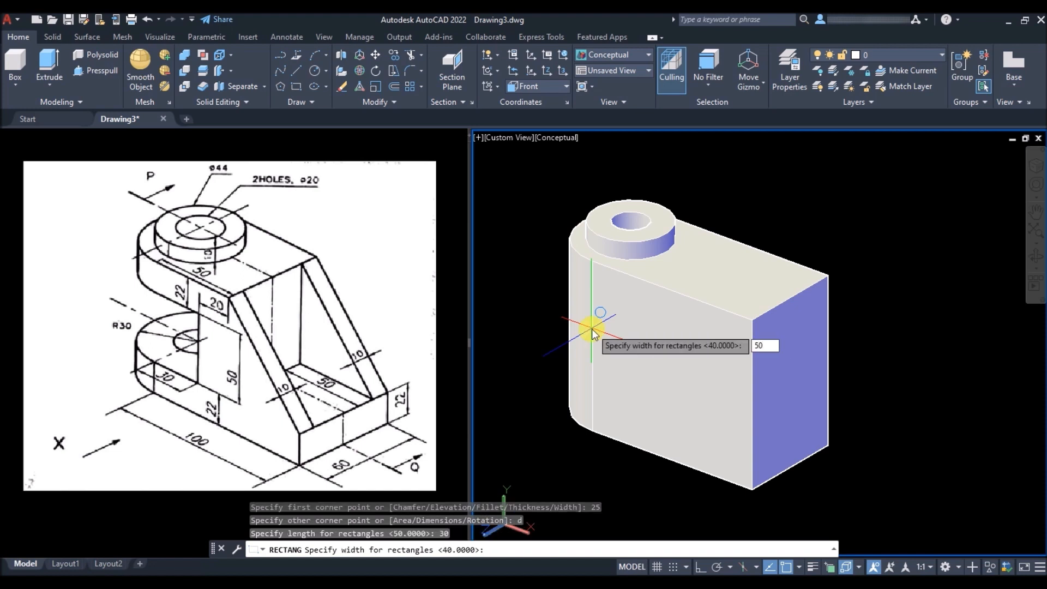
{"action": "key", "text": "Return"}
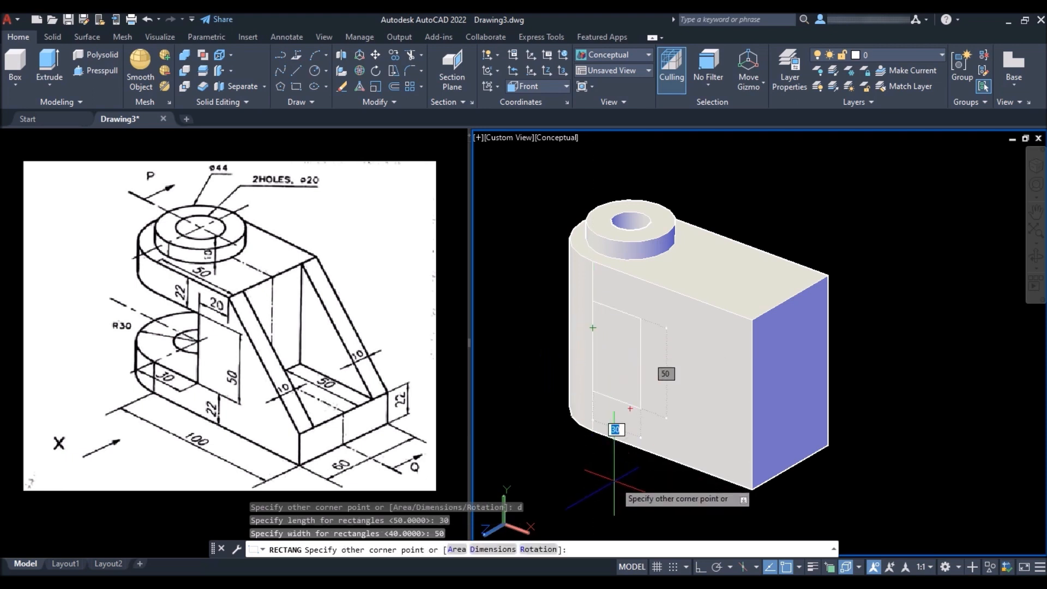
{"action": "left_click", "coordinate": [614, 480]}
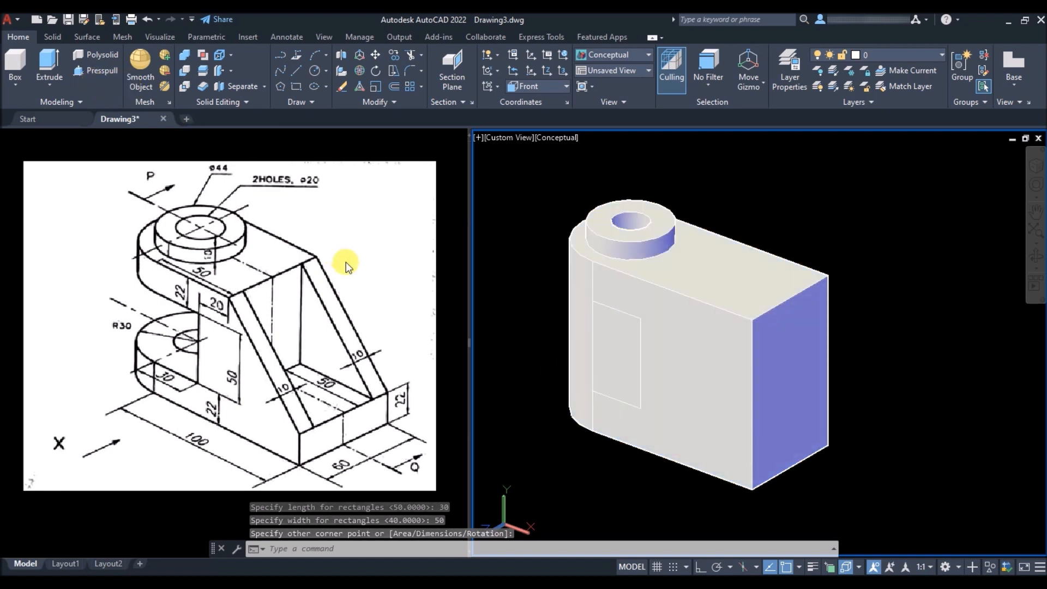
- Presspull the area inside the 30 by 50 rectangle back through the body to cut the slot opening
{"action": "type", "text": "ress"}
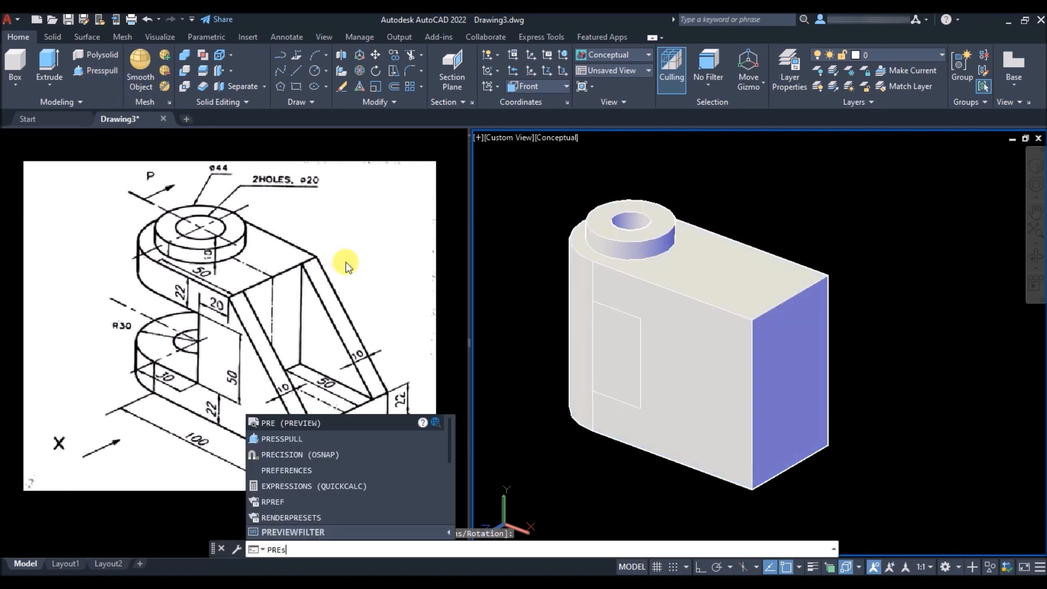
{"action": "key", "text": "Return"}
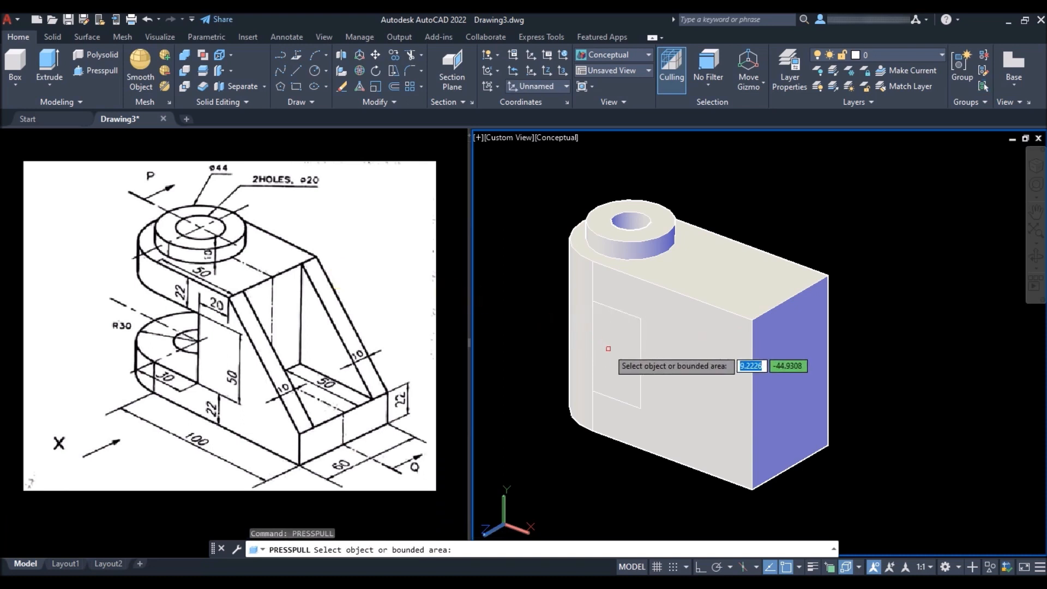
{"action": "left_click", "coordinate": [617, 355]}
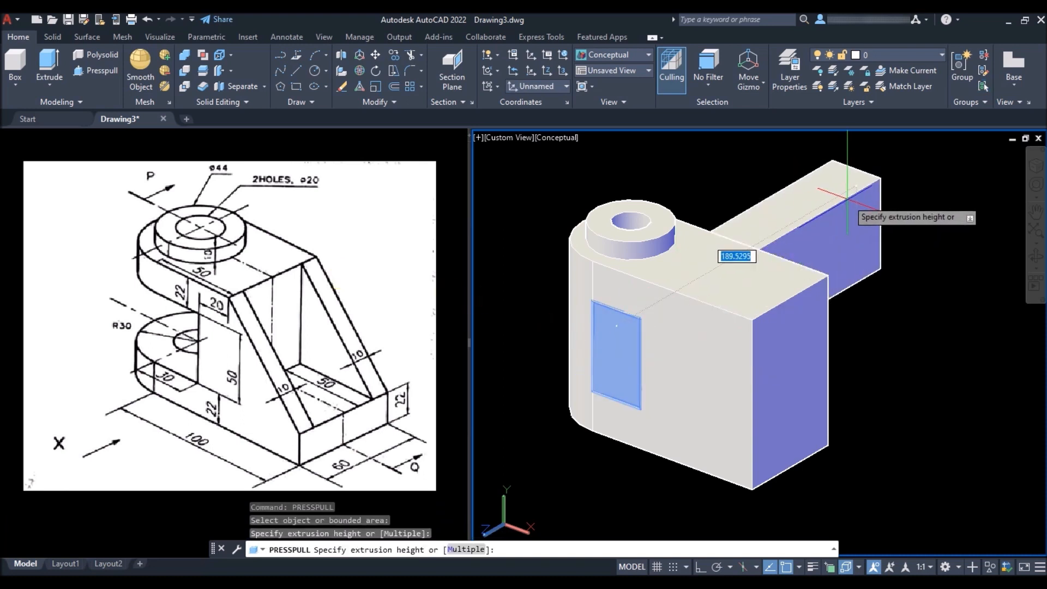
{"action": "left_click", "coordinate": [709, 248]}
- Presspull the remaining faces of the rounded end between the two lugs outward to clear the leftover material from the slot
{"action": "left_click", "coordinate": [607, 344]}
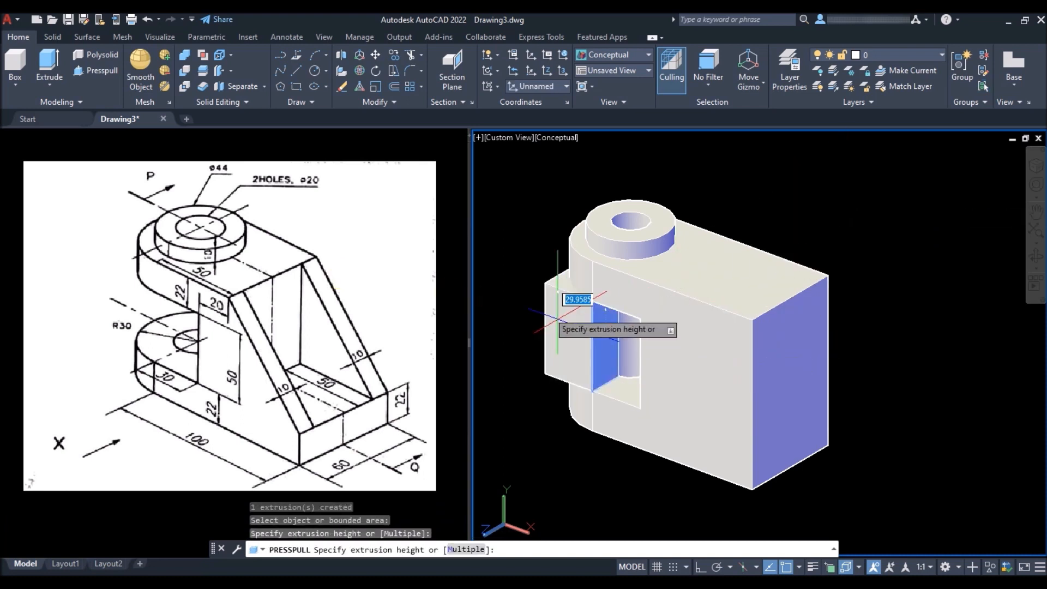
{"action": "left_click", "coordinate": [501, 272]}
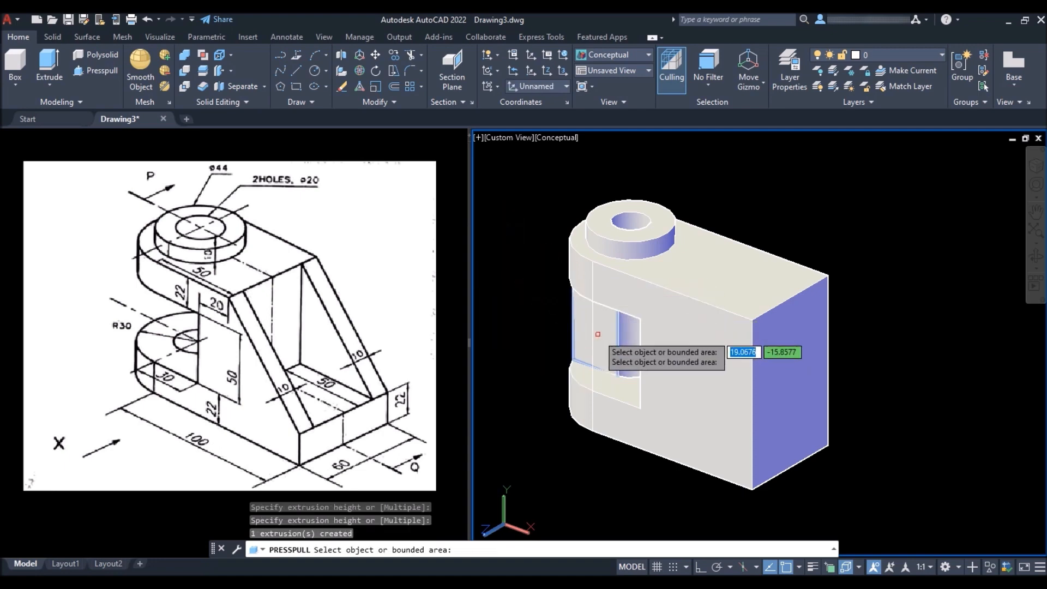
{"action": "left_click", "coordinate": [600, 341]}
{"action": "left_click", "coordinate": [782, 220]}
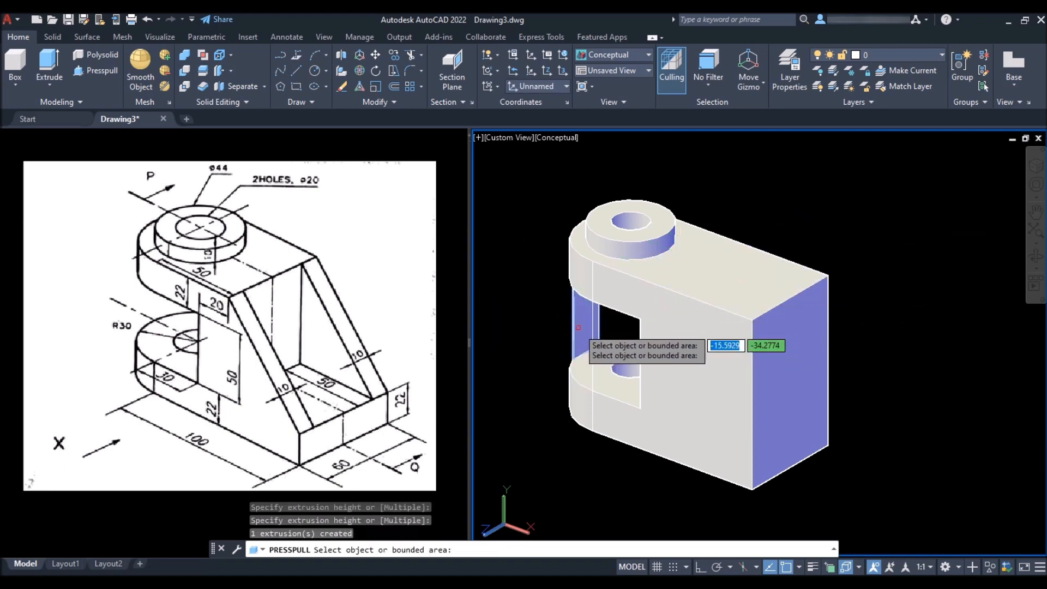
{"action": "left_click", "coordinate": [584, 332]}
{"action": "left_click", "coordinate": [536, 277]}
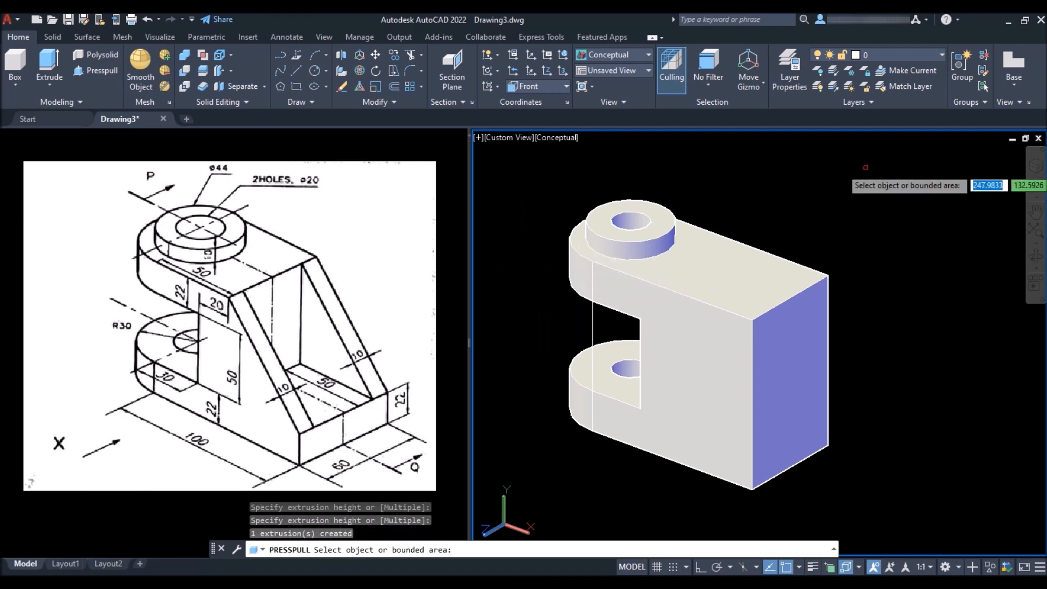
{"action": "key", "text": "Escape"}
- Delete the leftover rectangle outline at the slot between the two lugs
{"action": "left_click", "coordinate": [601, 320]}
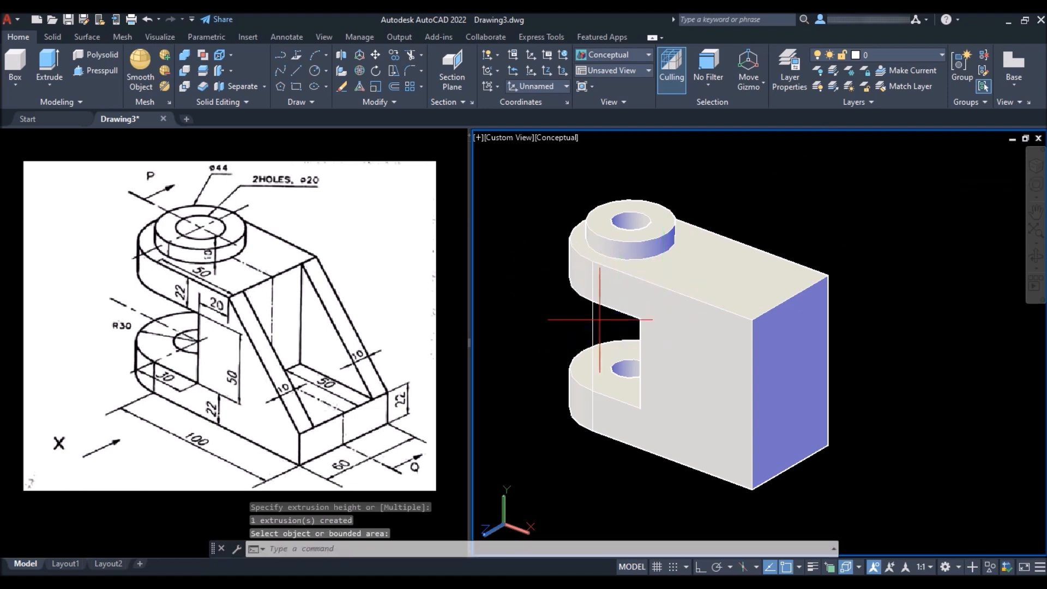
{"action": "left_click", "coordinate": [572, 317]}
{"action": "key", "text": "Delete"}
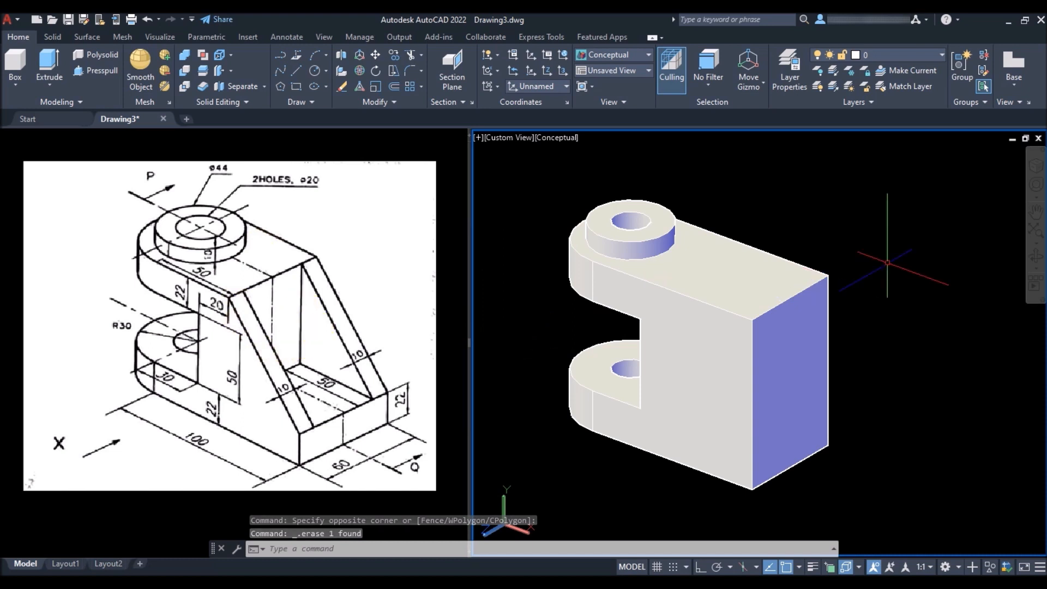
- Draw a 50 by 40 rectangle on the body's top face, starting 20 from the midpoint of the short end edge and extending towards the boss
{"action": "type", "text": "rec"}
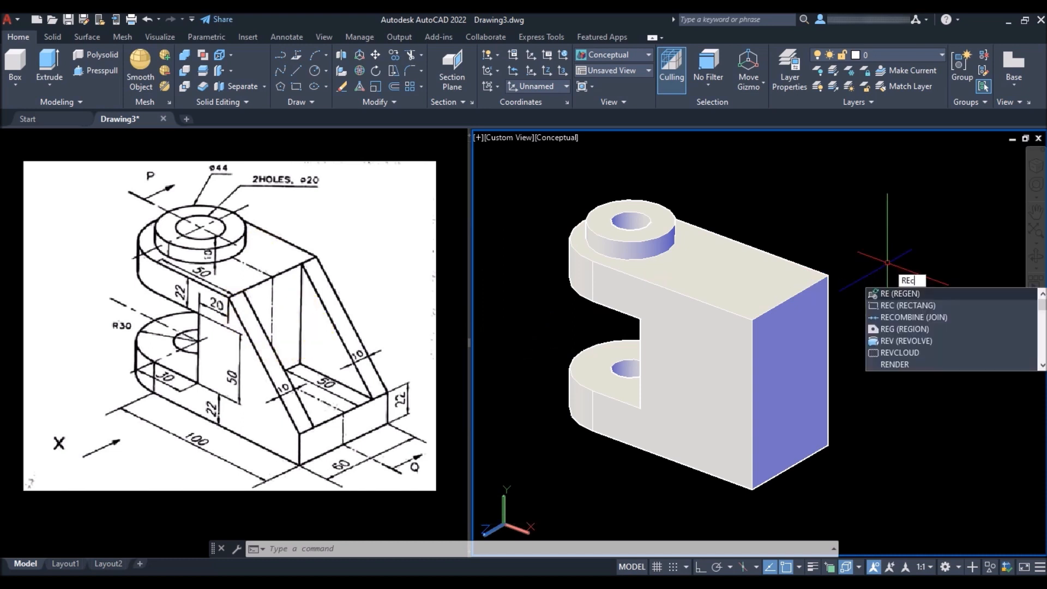
{"action": "key", "text": "Return"}
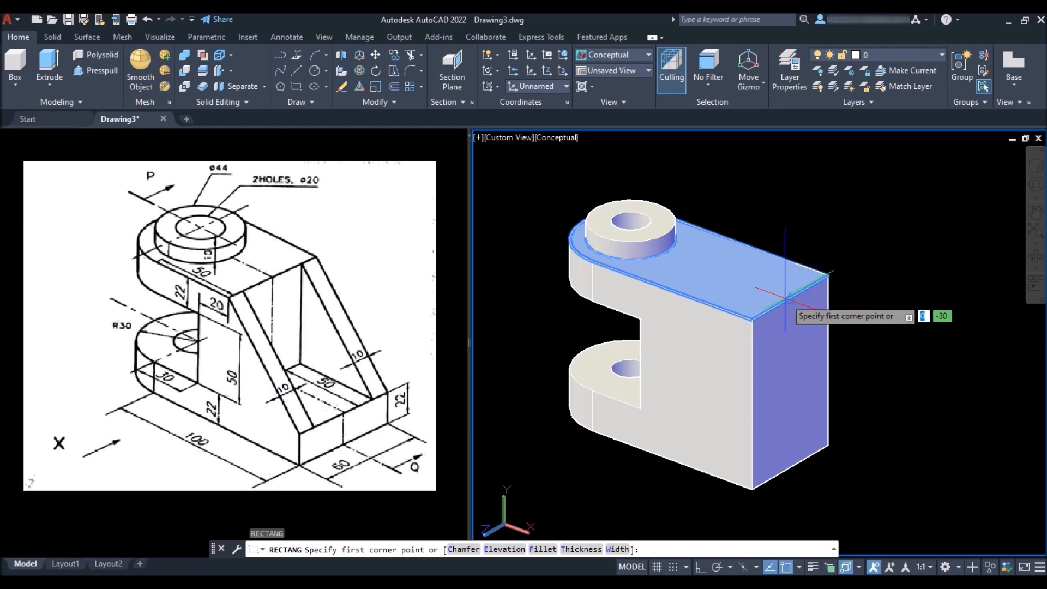
{"action": "scroll", "coordinate": [816, 279], "scroll_direction": "up", "scroll_amount": 3}
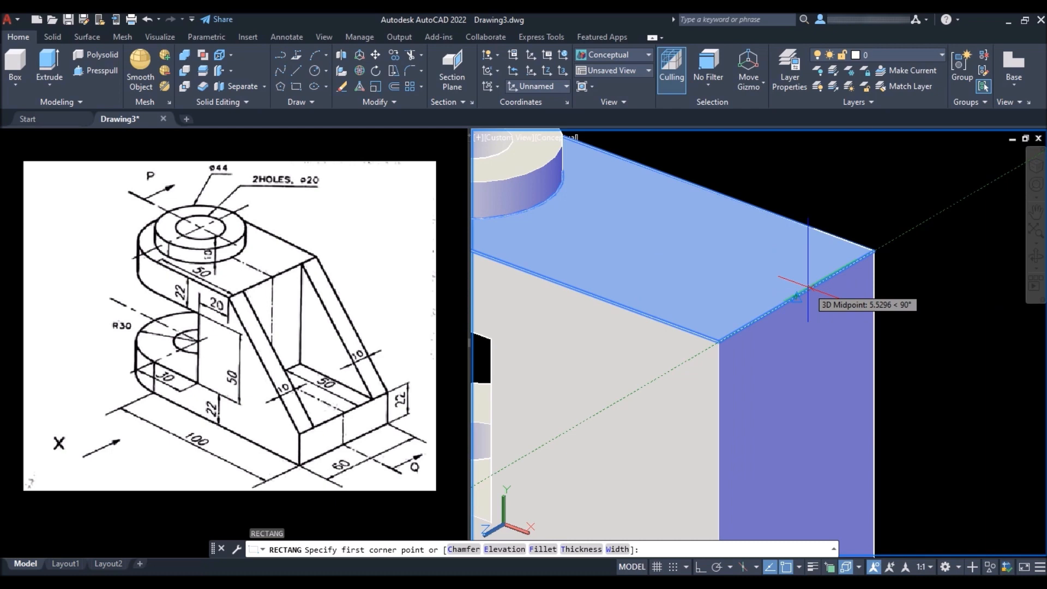
{"action": "type", "text": "20"}
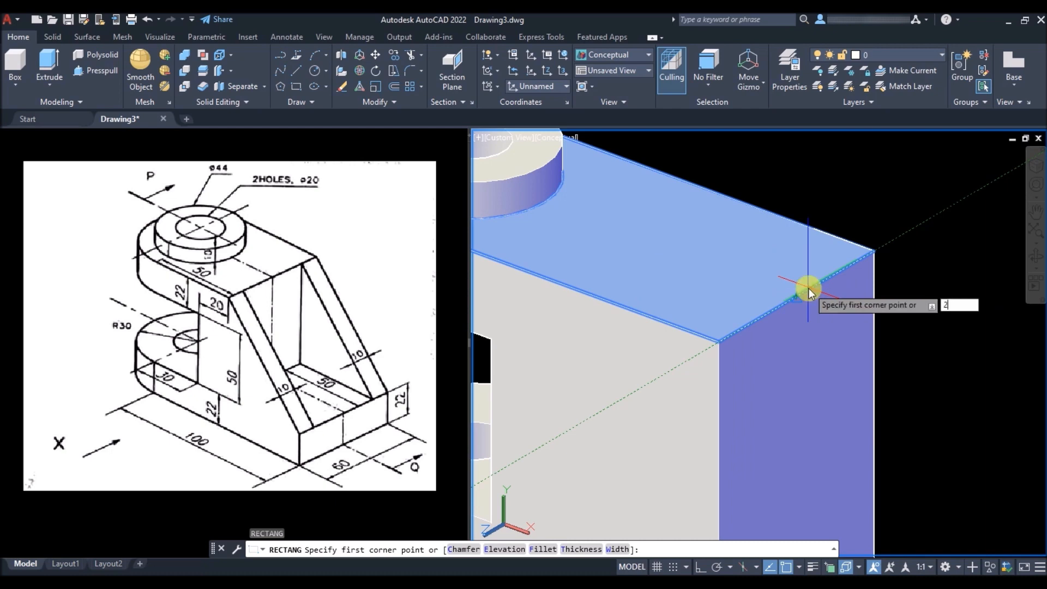
{"action": "key", "text": "Return"}
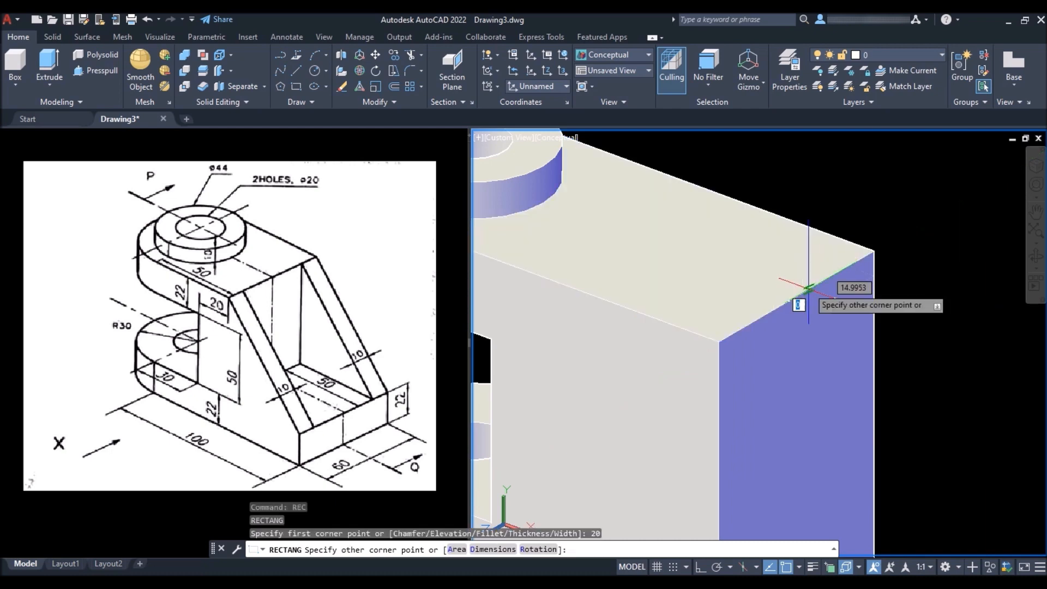
{"action": "type", "text": "d"}
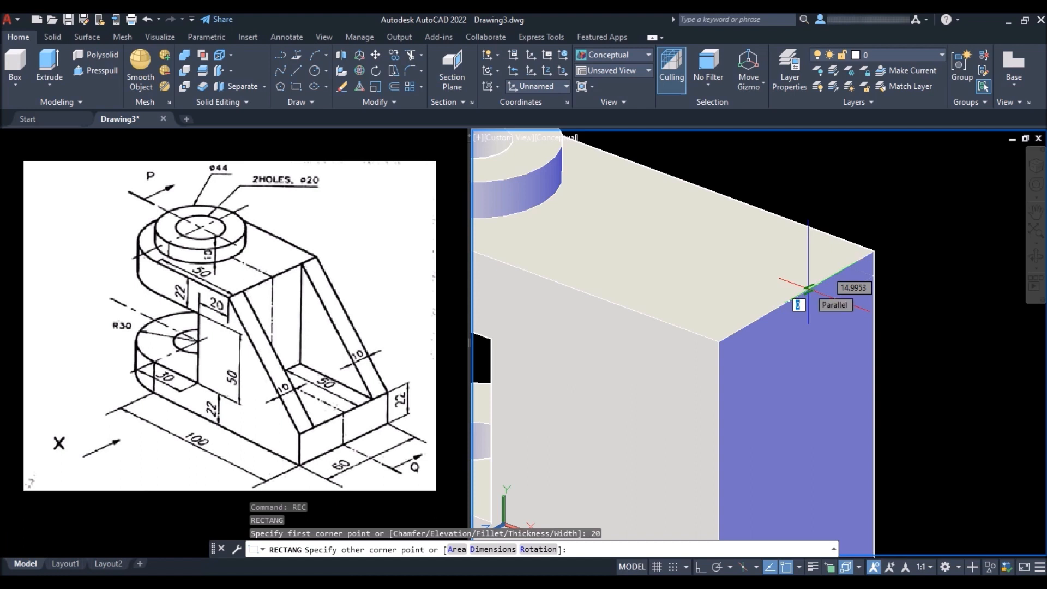
{"action": "key", "text": "Return"}
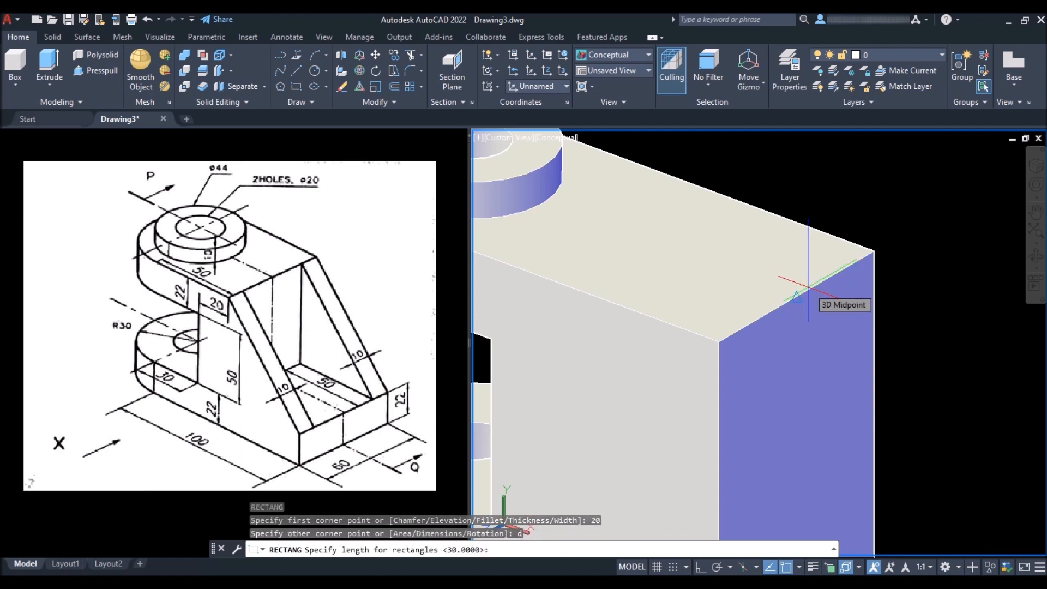
{"action": "type", "text": "50"}
{"action": "key", "text": "Return"}
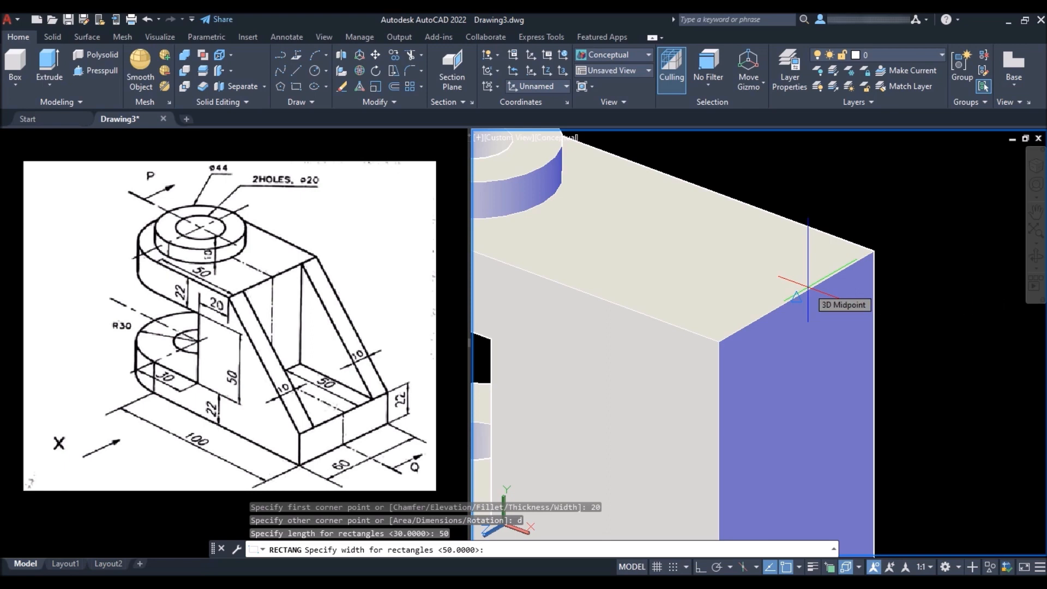
{"action": "type", "text": "40"}
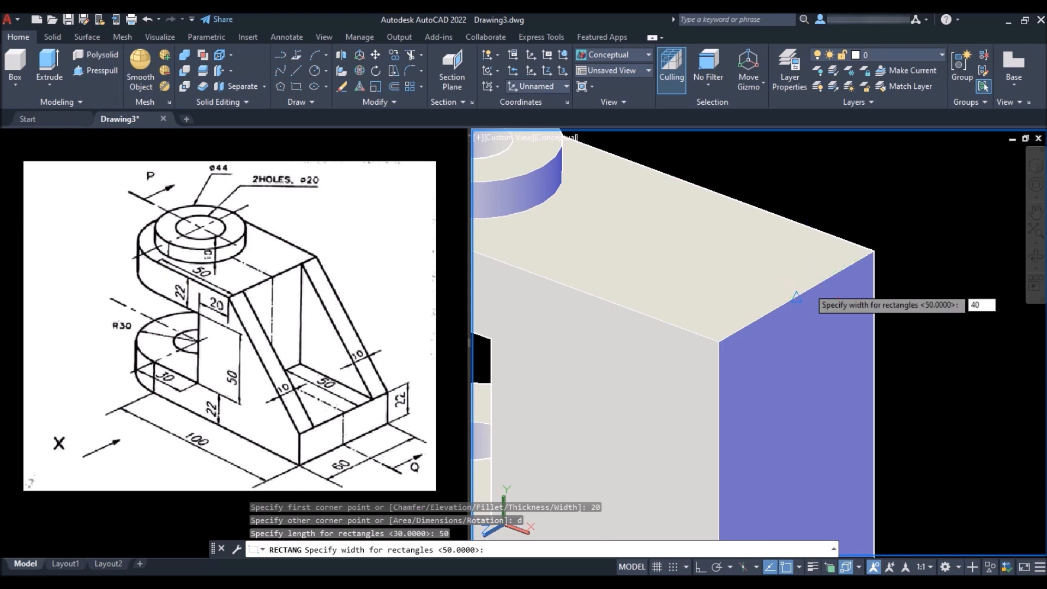
{"action": "key", "text": "Return"}
{"action": "scroll", "coordinate": [810, 295], "scroll_direction": "down", "scroll_amount": 3}
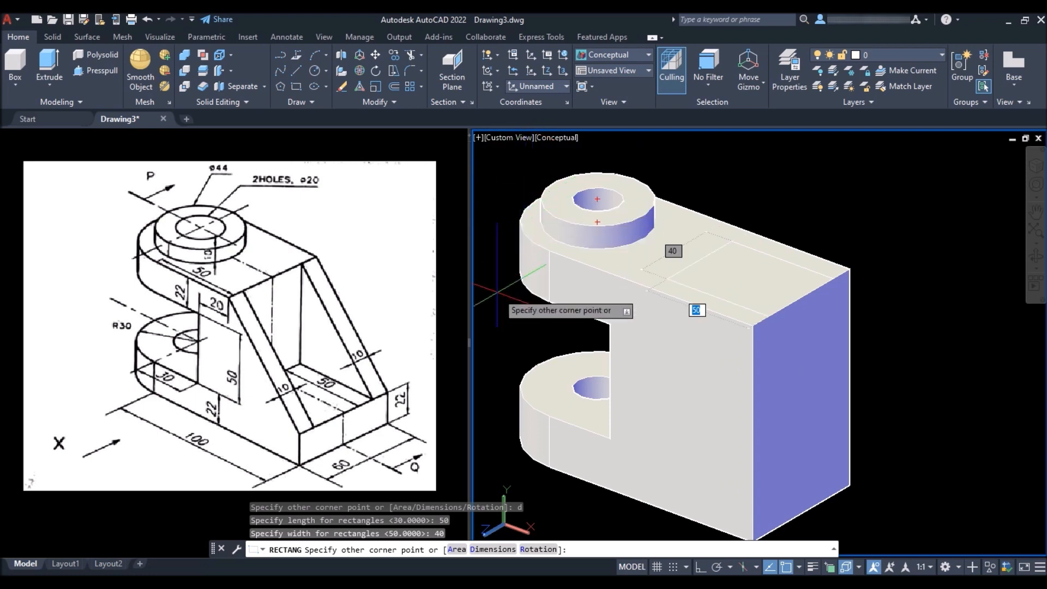
{"action": "left_click", "coordinate": [476, 322]}
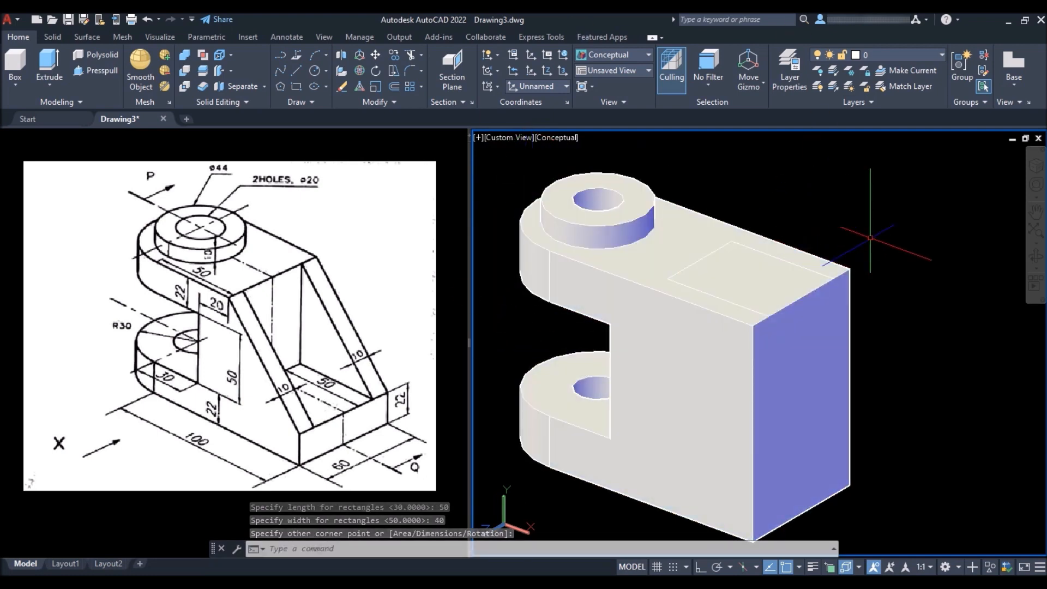
- Presspull the area inside the 50 by 40 rectangle down by 72 to cut the open-ended pocket
{"action": "type", "text": "PRES"}
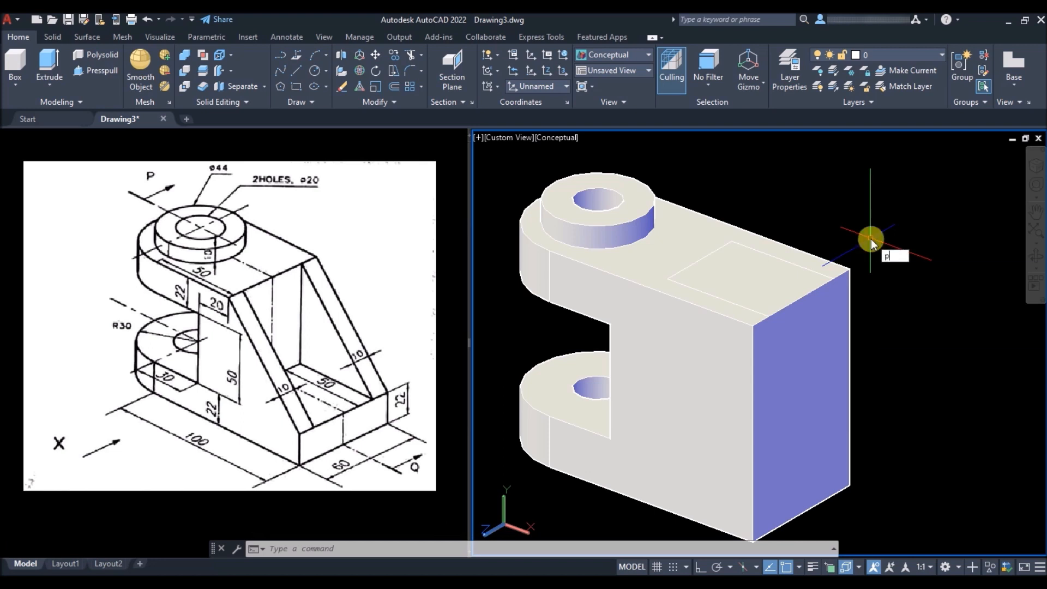
{"action": "left_click", "coordinate": [739, 275]}
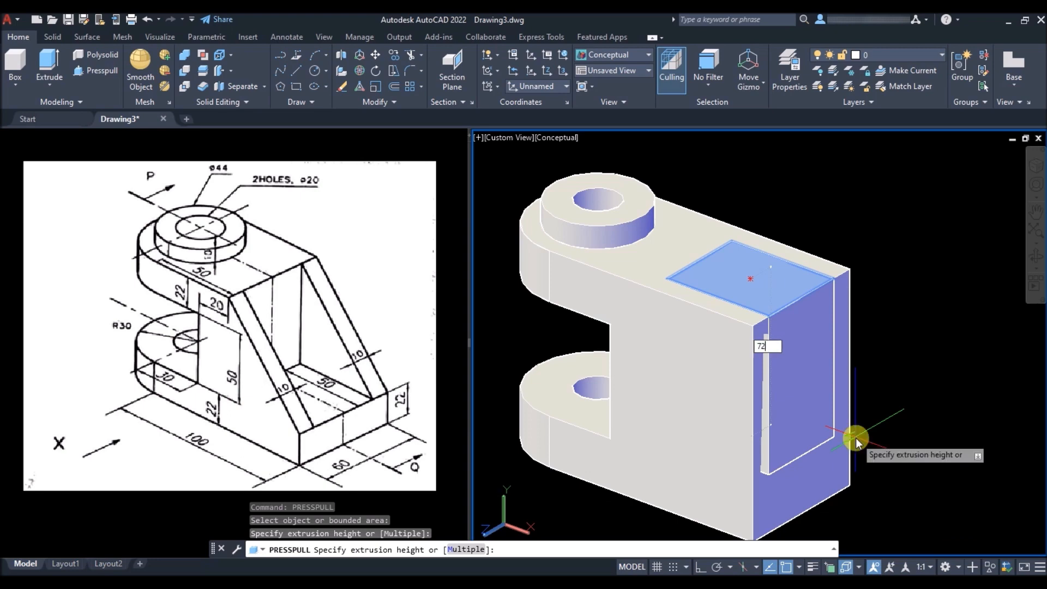
{"action": "key", "text": "Return"}
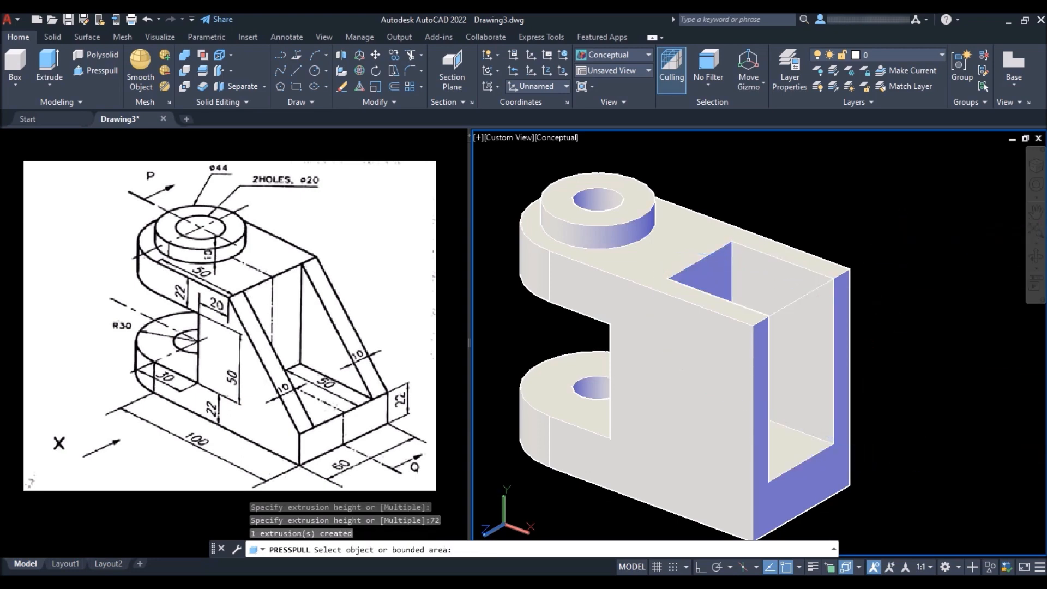
{"action": "key", "text": "Return"}
- Delete the leftover 50 by 40 rectangle outline around the open-ended pocket on the body's top face
{"action": "left_click", "coordinate": [801, 298]}
{"action": "mouse_move", "coordinate": [800, 299]}
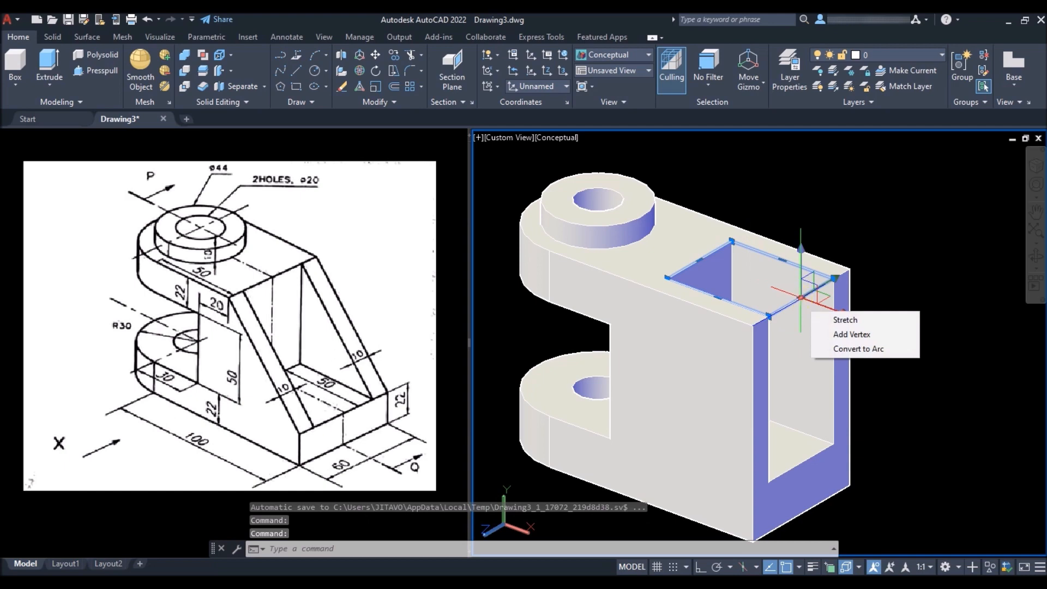
{"action": "key", "text": "Delete"}
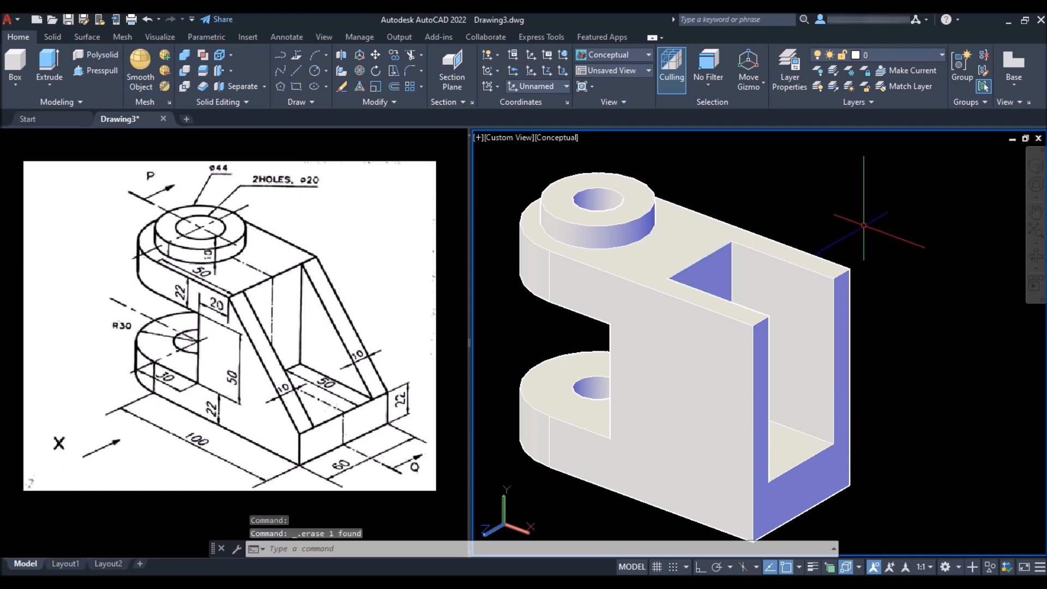
- Draw a diagonal line on the far side wall's inner face, from its top corner at the pocket's closed end to its bottom corner at the open end
{"action": "type", "text": "l"}
{"action": "key", "text": "Return"}
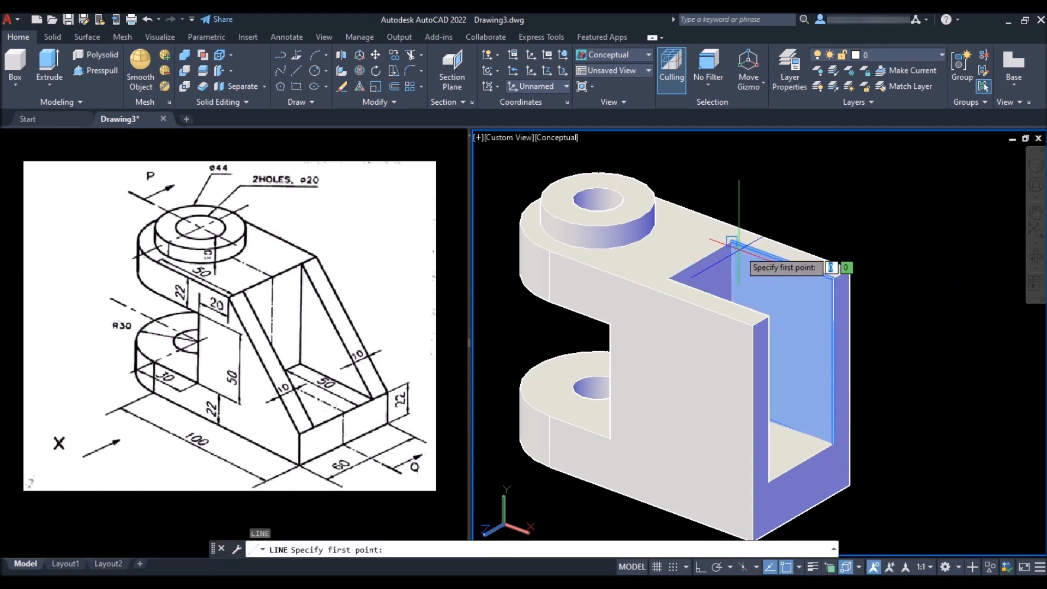
{"action": "left_click", "coordinate": [731, 242]}
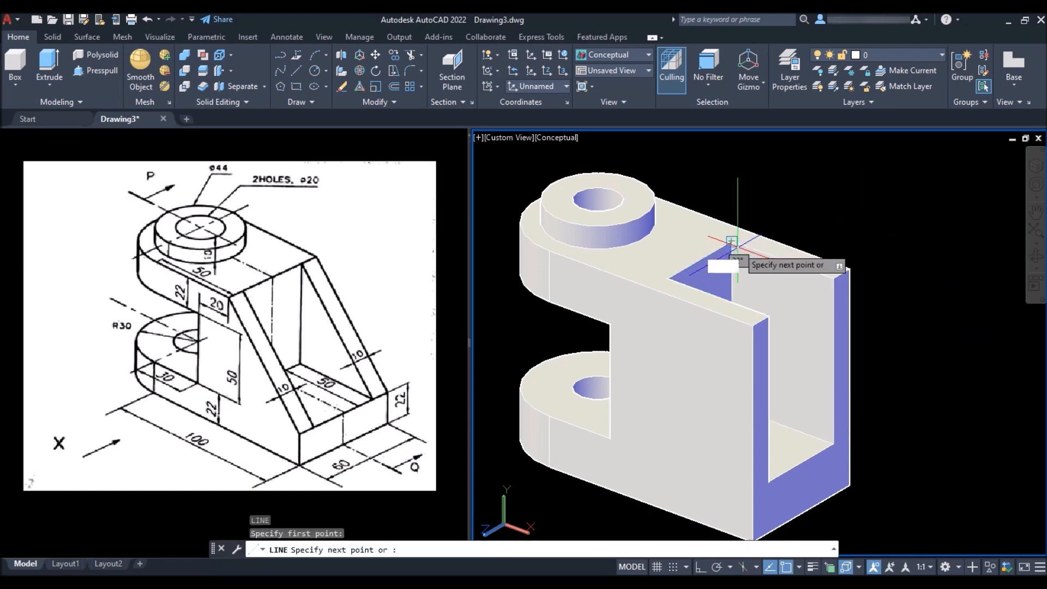
{"action": "left_click", "coordinate": [832, 443]}
{"action": "key", "text": "Return"}
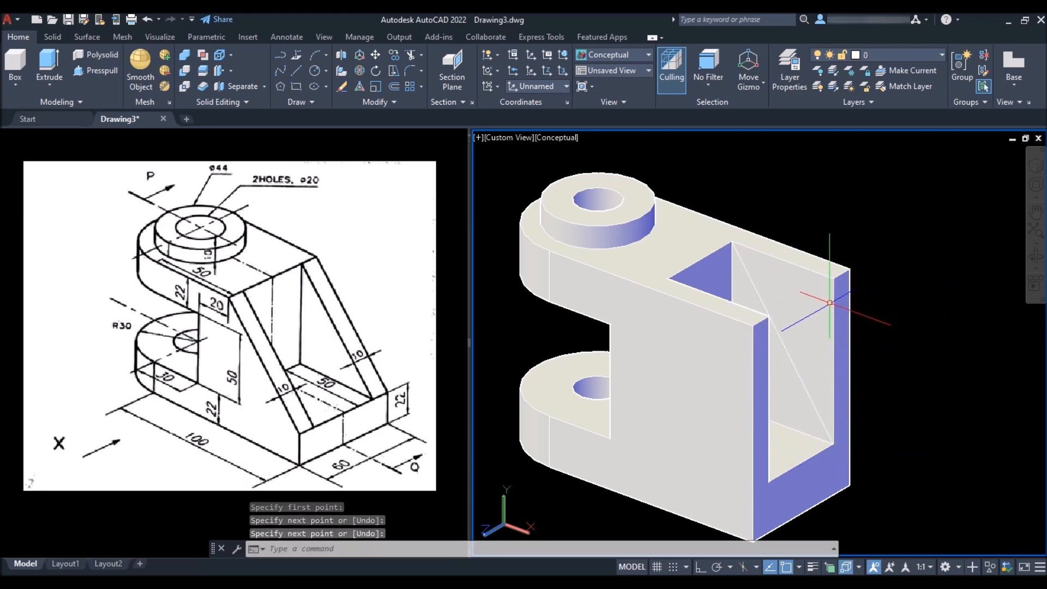
- Presspull the triangular area above the diagonal line through the wall to cut its sloped edge
{"action": "type", "text": "pres"}
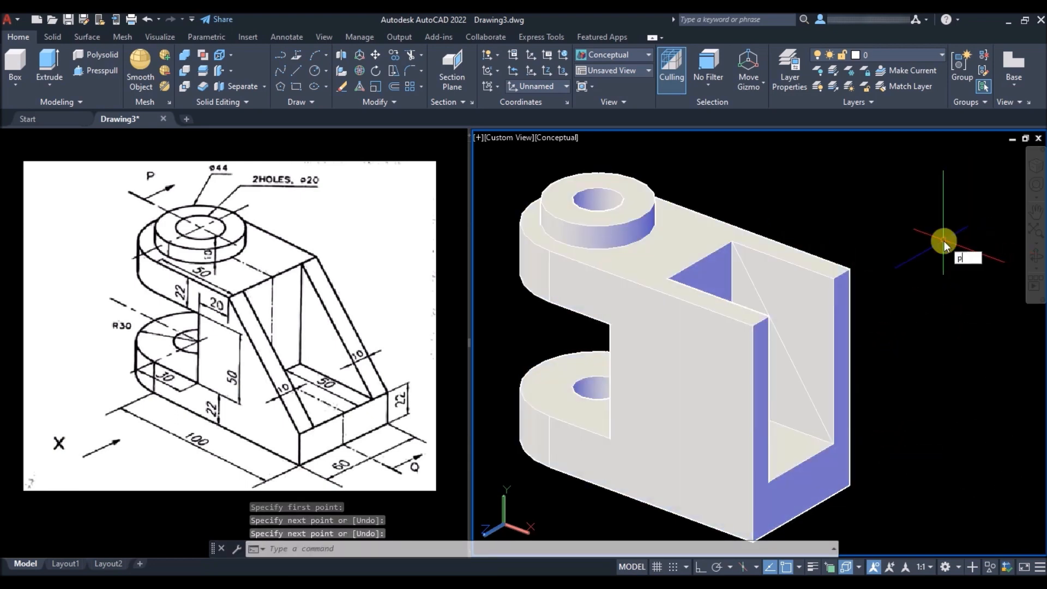
{"action": "key", "text": "Return"}
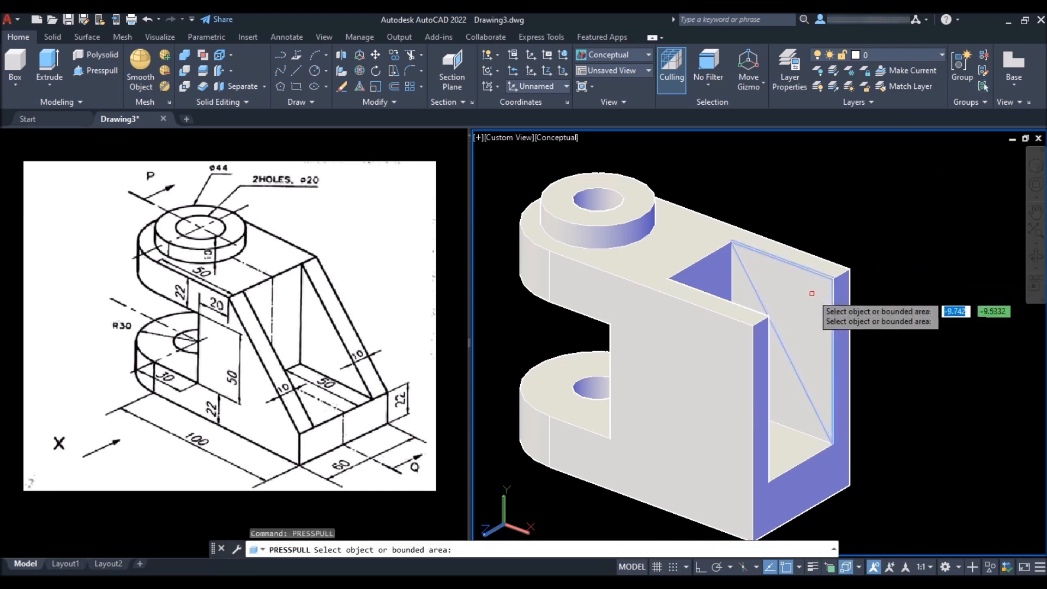
{"action": "left_click", "coordinate": [811, 298]}
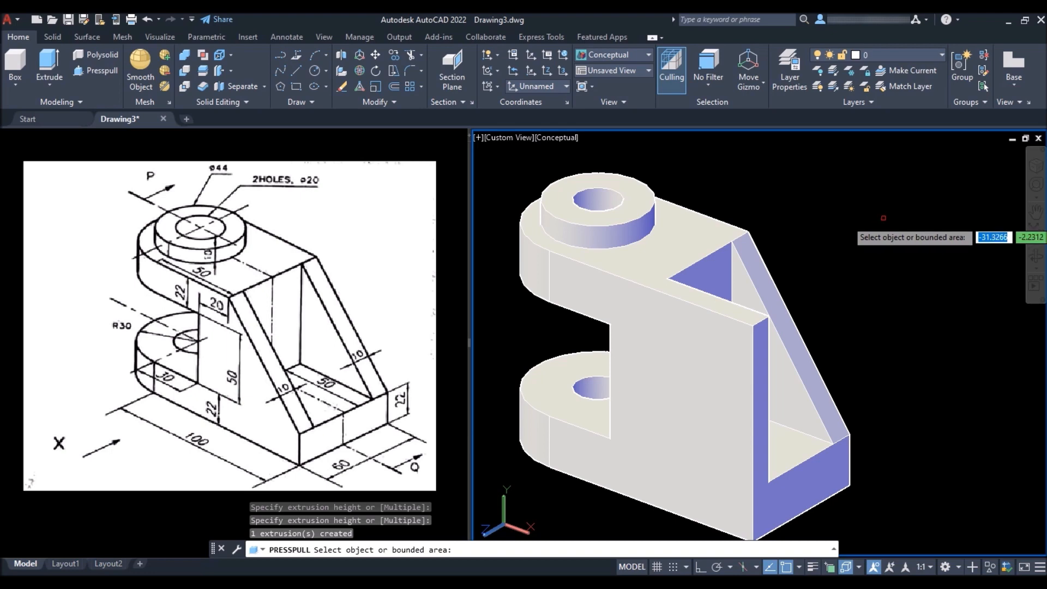
{"action": "key", "text": "Return"}
- Draw a matching diagonal line on the remaining full-height wall's inner face, from the bottom corner at the open end to the top corner at the closed end
{"action": "middle_click_drag", "start_coordinate": [887, 254], "coordinate": [645, 252], "text": "shift"}
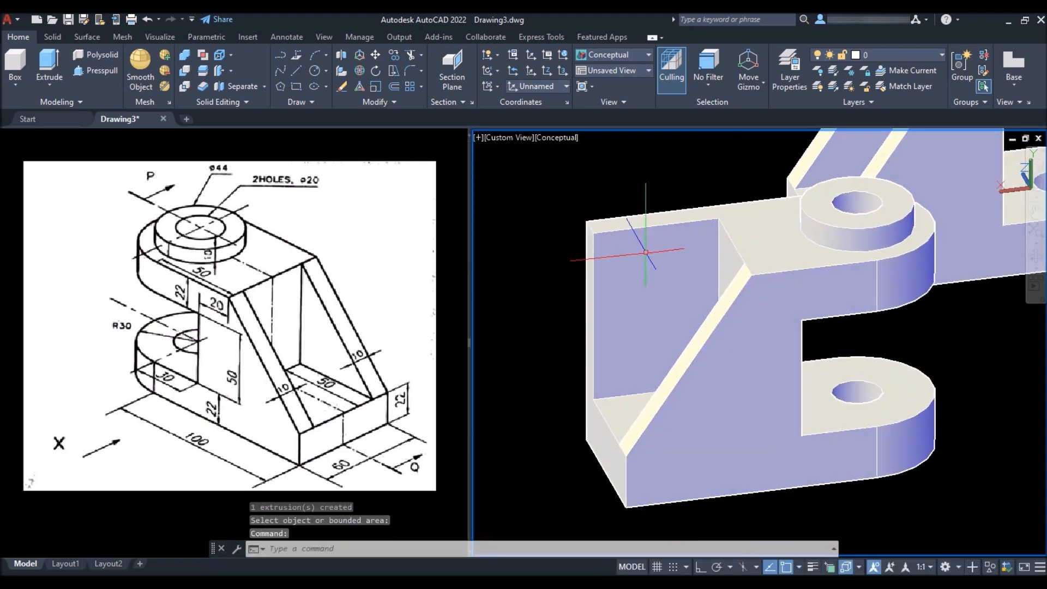
{"action": "type", "text": "l"}
{"action": "key", "text": "Return"}
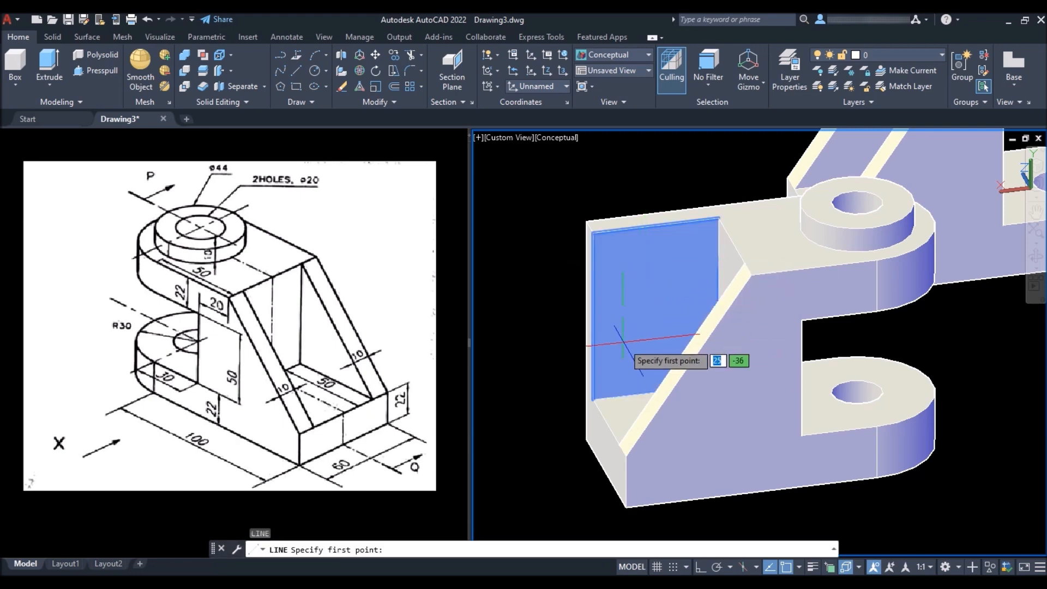
{"action": "left_click", "coordinate": [595, 396]}
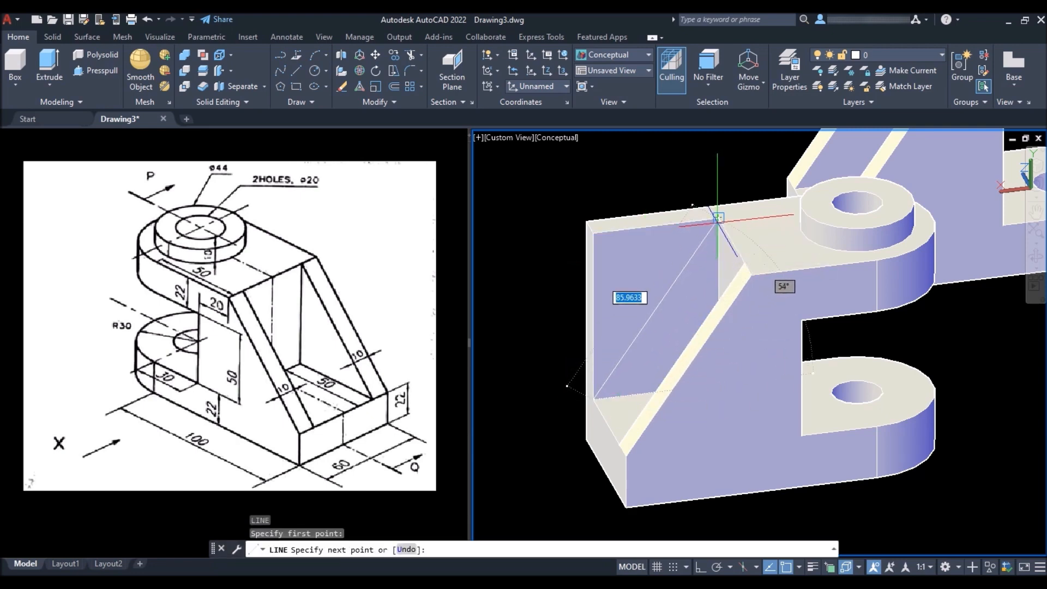
{"action": "left_click", "coordinate": [719, 218]}
{"action": "key", "text": "Return"}
- Presspull the triangle above the second diagonal through the remaining full-height wall to give it the same slope
{"action": "type", "text": "p"}
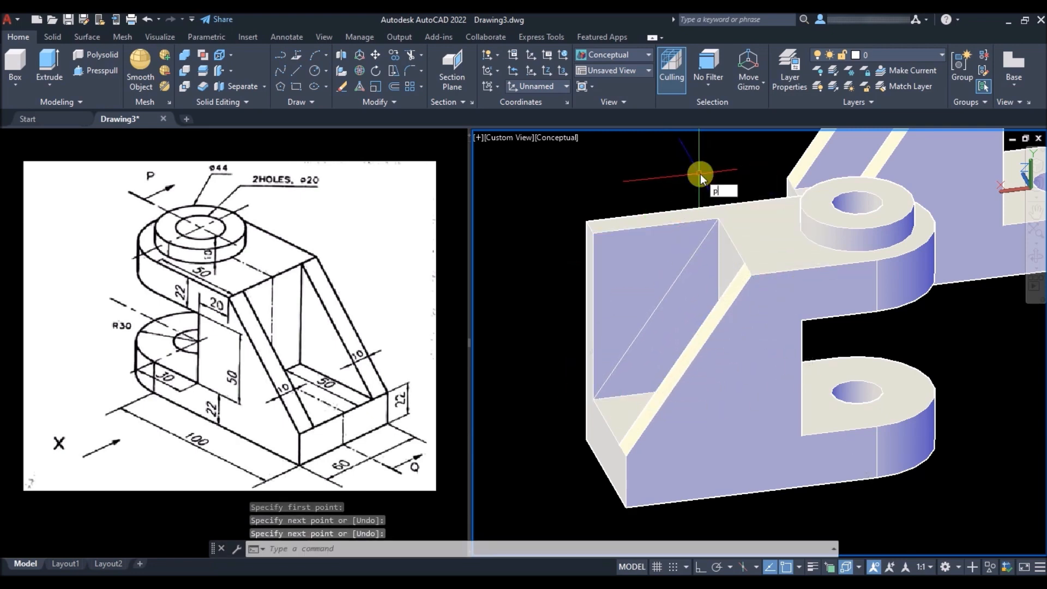
{"action": "type", "text": "res"}
{"action": "key", "text": "Return"}
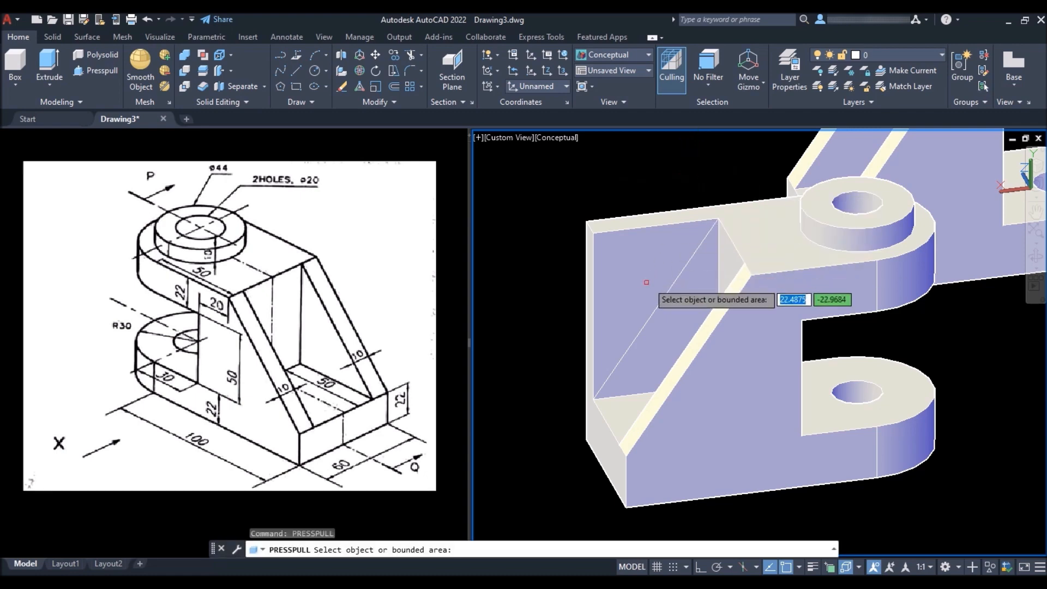
{"action": "left_click", "coordinate": [647, 282]}
{"action": "left_click", "coordinate": [586, 205]}
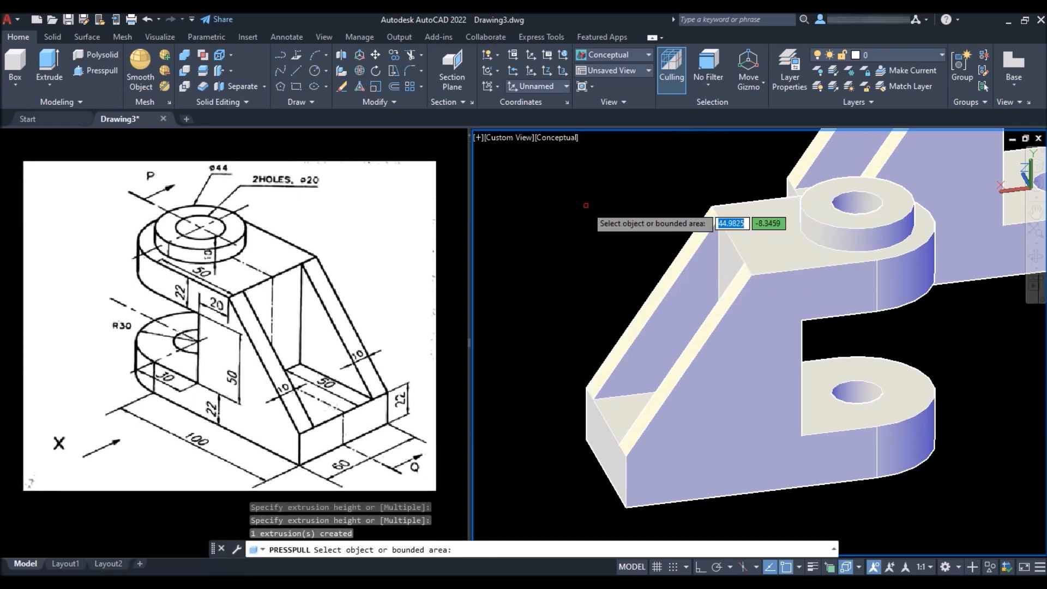
{"action": "middle_click_drag", "start_coordinate": [533, 245], "coordinate": [874, 263], "text": "shift"}
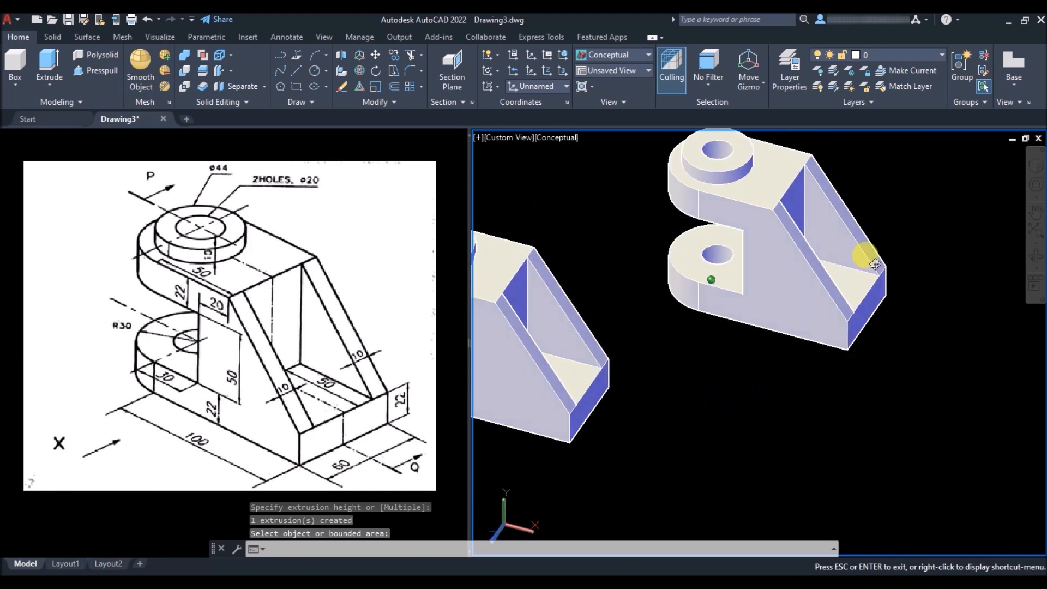
{"action": "scroll", "coordinate": [763, 316], "scroll_direction": "down", "scroll_amount": 3}
{"action": "scroll", "coordinate": [767, 243], "scroll_direction": "up", "scroll_amount": 2}
{"action": "middle_click_drag", "start_coordinate": [830, 221], "coordinate": [795, 206], "text": "shift"}
{"action": "scroll", "coordinate": [820, 263], "scroll_direction": "up", "scroll_amount": 2}
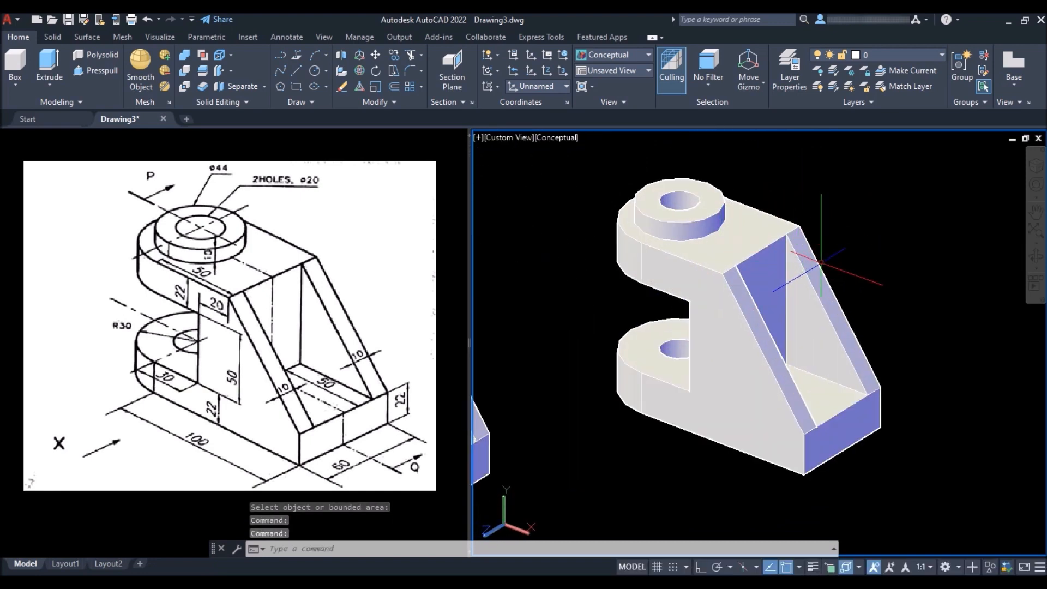